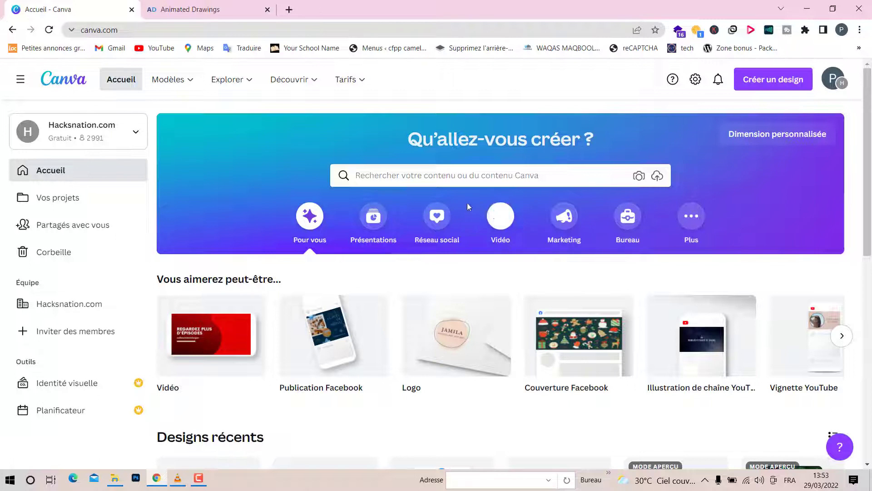
# - Create a new blank design using the Logo format
pyautogui.scroll(-5, 447, 217)
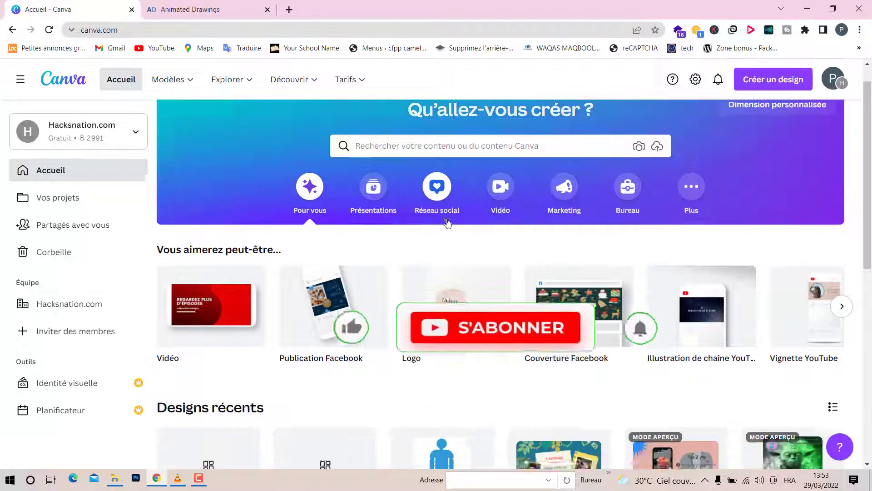
pyautogui.scroll(5, 479, 259)
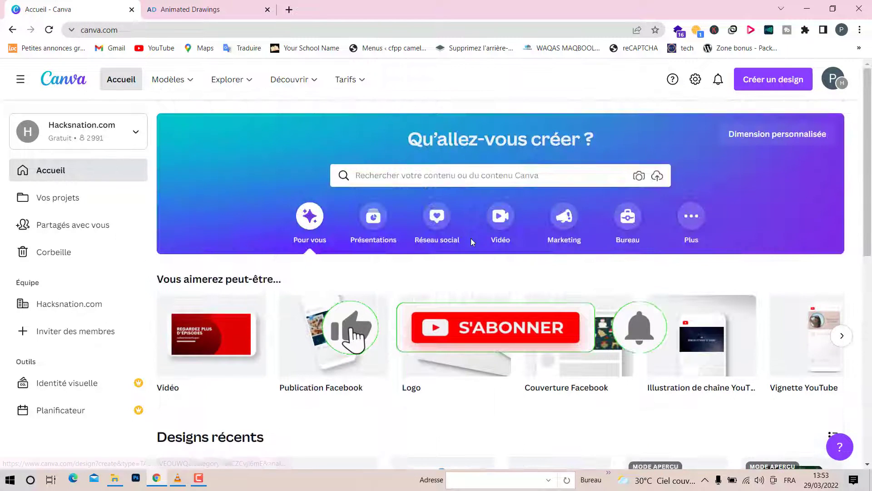
pyautogui.click(791, 81)
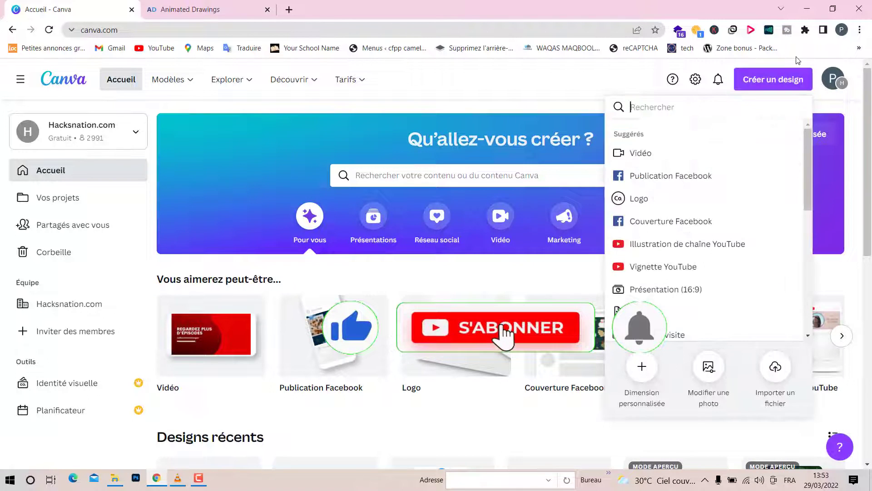
pyautogui.click(698, 198)
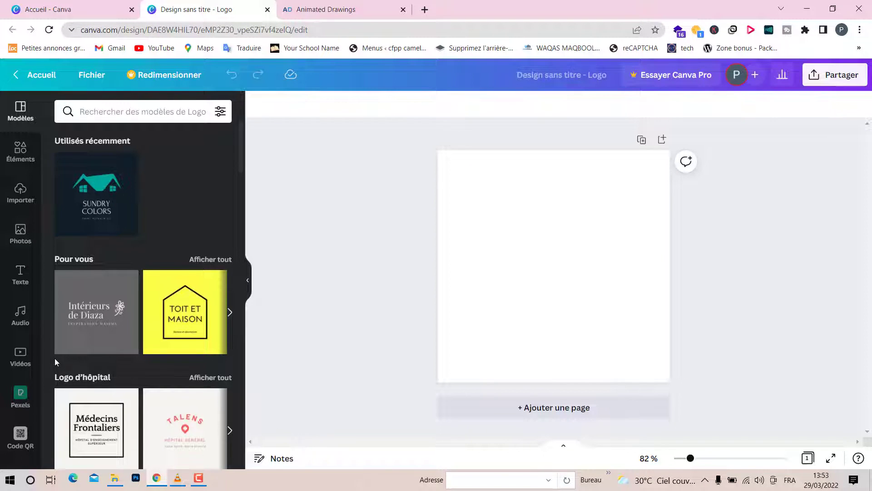
# - Try a freehand figure on the blank page with the Stylo brush of the drawing tool, and discard it
pyautogui.scroll(-4, 55, 358)
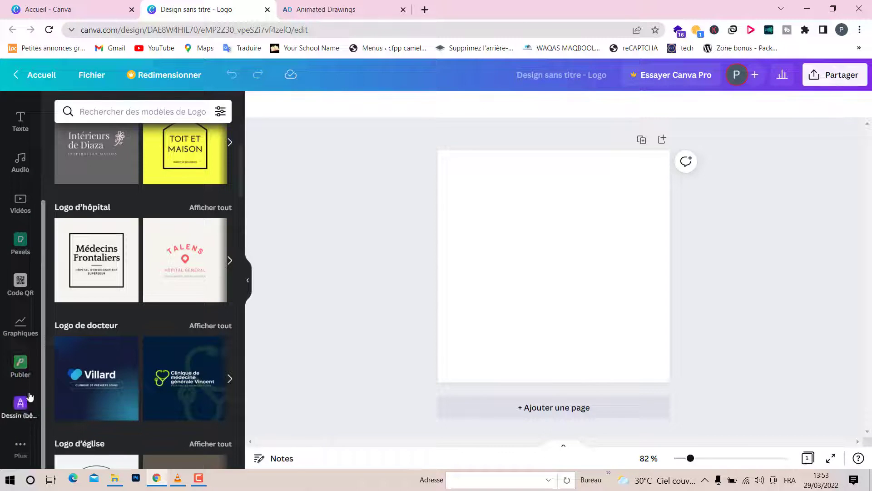
pyautogui.click(20, 404)
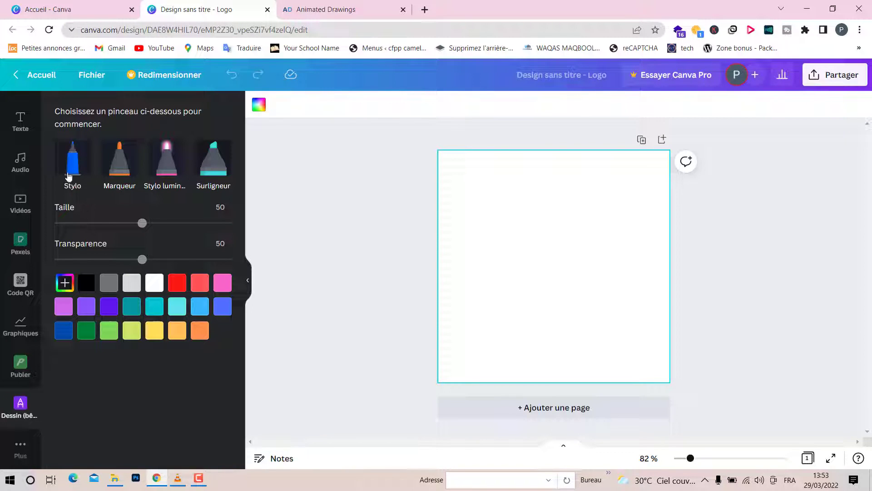
pyautogui.click(68, 175)
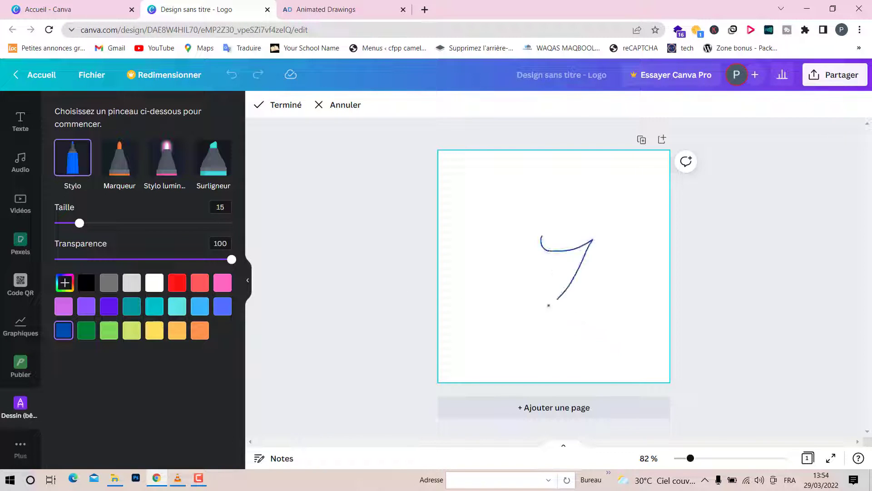
pyautogui.moveTo(549, 306)
pyautogui.mouseDown()
pyautogui.moveTo(604, 334)
pyautogui.moveTo(610, 378)
pyautogui.mouseUp()
pyautogui.moveTo(567, 356); pyautogui.dragTo(573, 217)
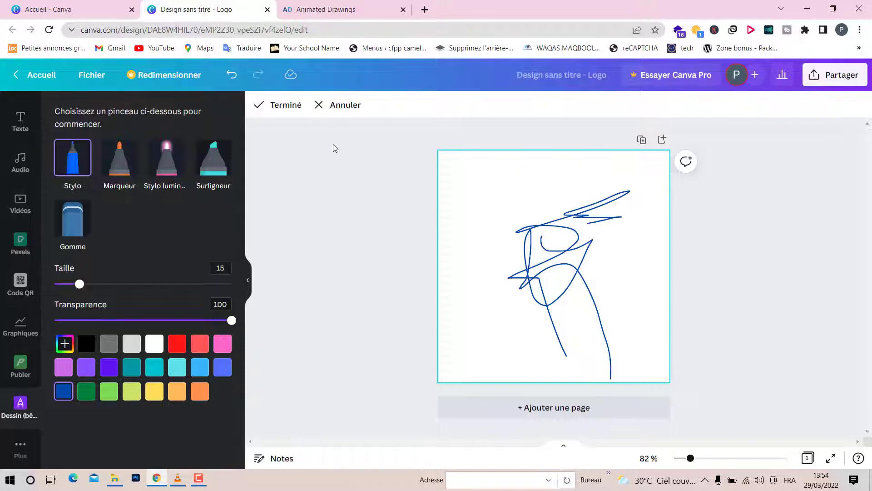
pyautogui.click(335, 105)
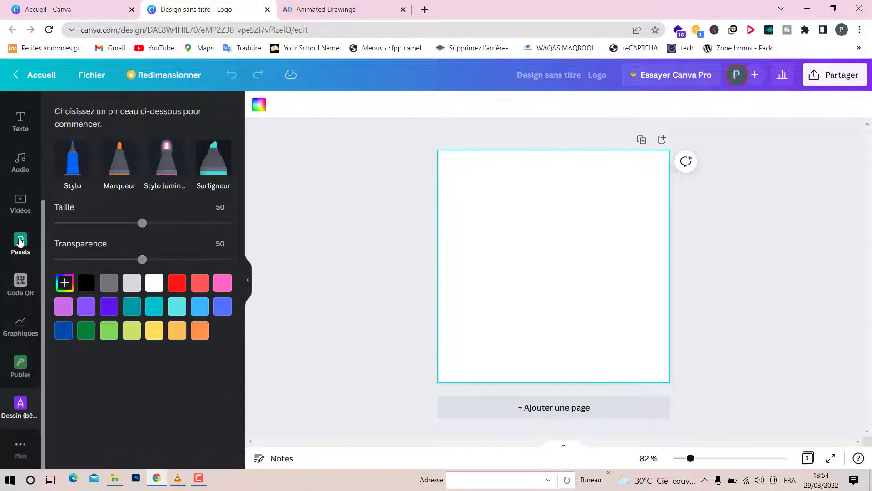
# - Search the elements library for "man" and add the waving cartoon man with blue shirt and red tie to the page
pyautogui.scroll(3, 20, 243)
pyautogui.click(20, 152)
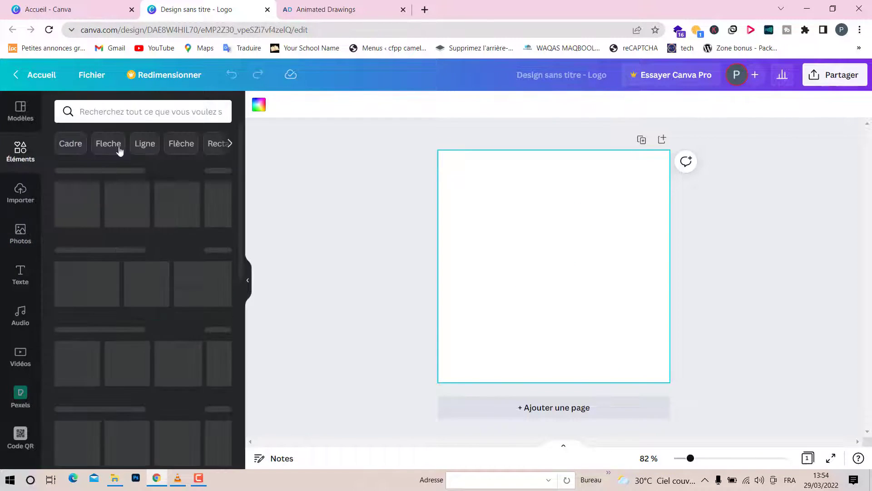
pyautogui.click(140, 112)
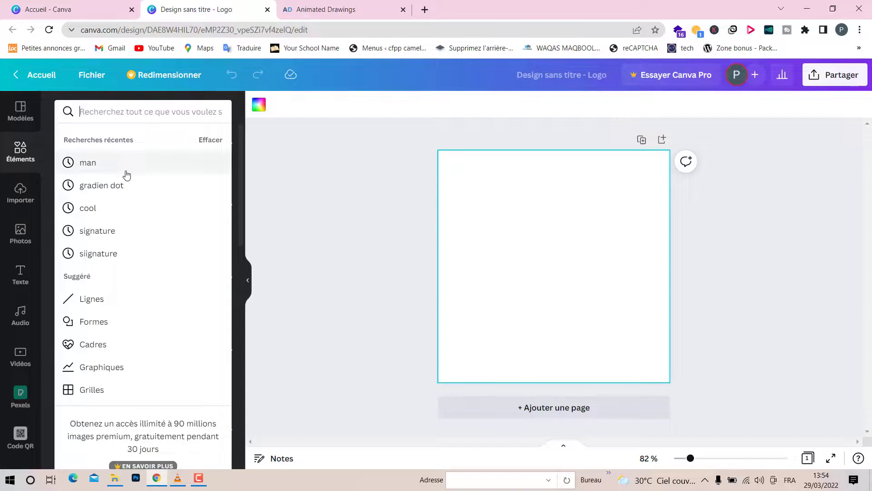
pyautogui.click(140, 163)
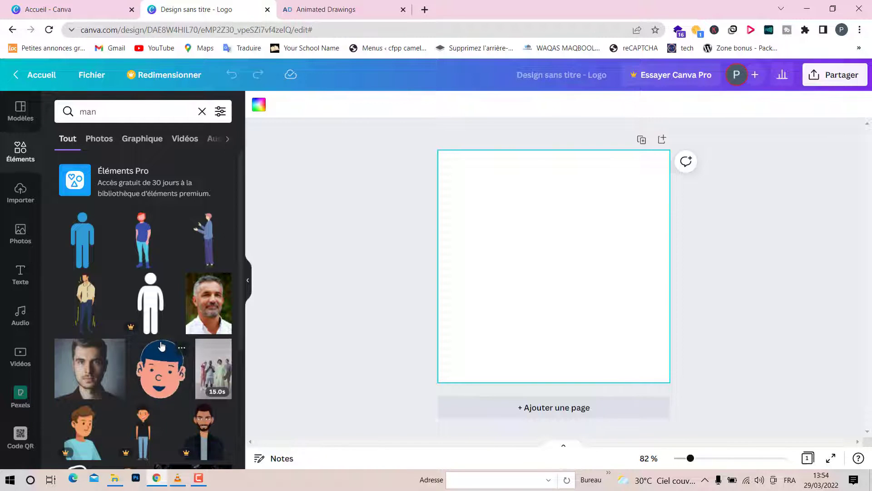
pyautogui.scroll(-4, 161, 341)
pyautogui.scroll(-3, 161, 345)
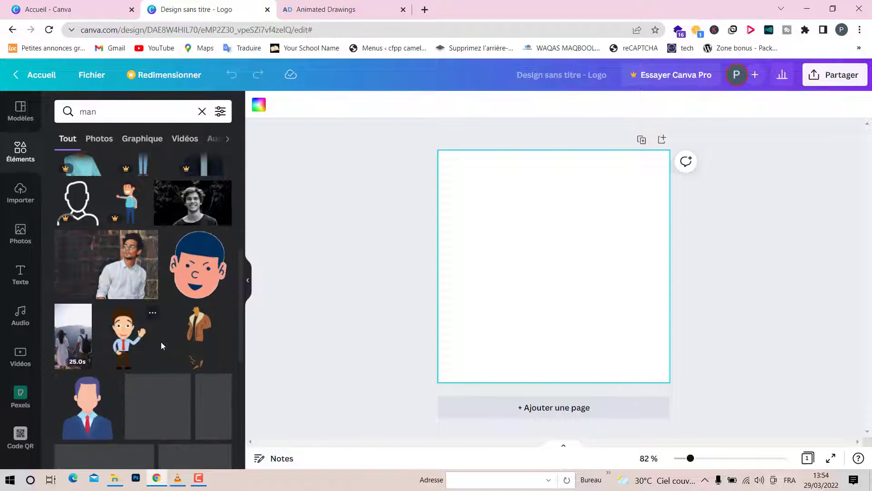
pyautogui.click(126, 347)
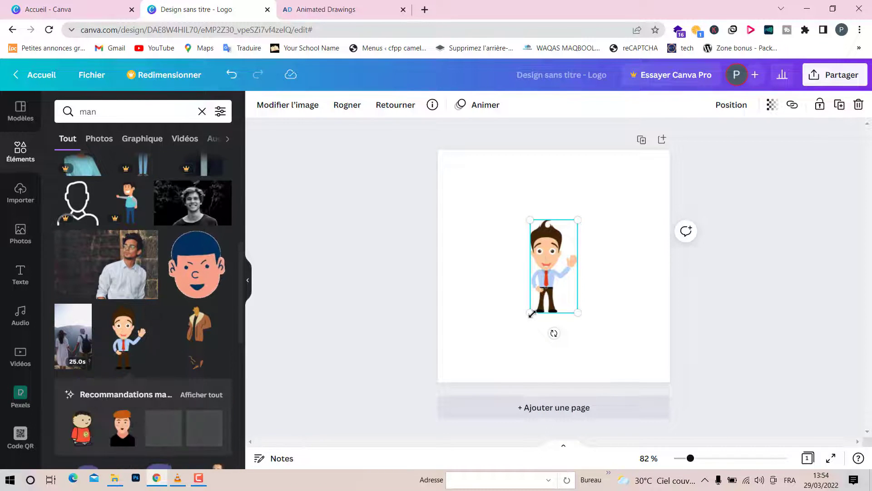
# - Enlarge the cartoon man to nearly the full page height and centre him on the page
pyautogui.moveTo(529, 312); pyautogui.dragTo(435, 399)
pyautogui.moveTo(512, 331); pyautogui.dragTo(544, 279)
pyautogui.moveTo(509, 364); pyautogui.dragTo(486, 382)
pyautogui.moveTo(542, 355)
pyautogui.mouseDown()
pyautogui.moveTo(541, 338)
pyautogui.moveTo(545, 345)
pyautogui.mouseUp()
pyautogui.click(695, 308)
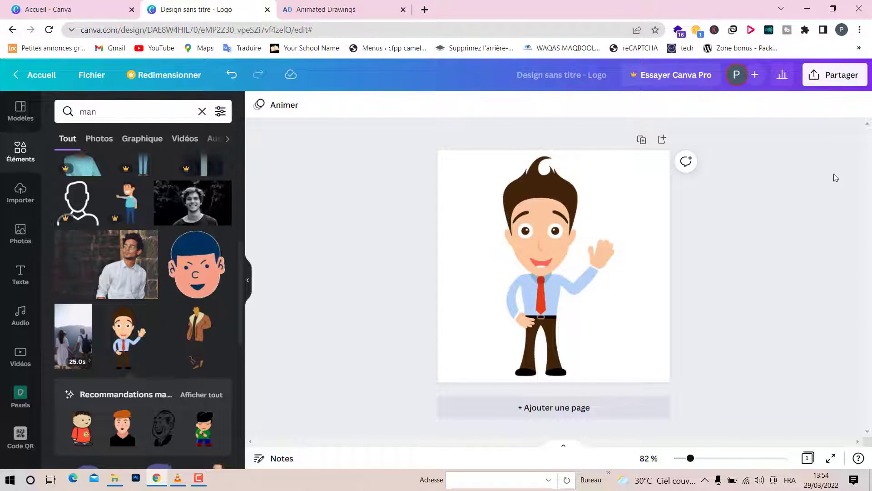
# - Download the design as a PNG file at size 1 (500 × 500 px)
pyautogui.click(810, 76)
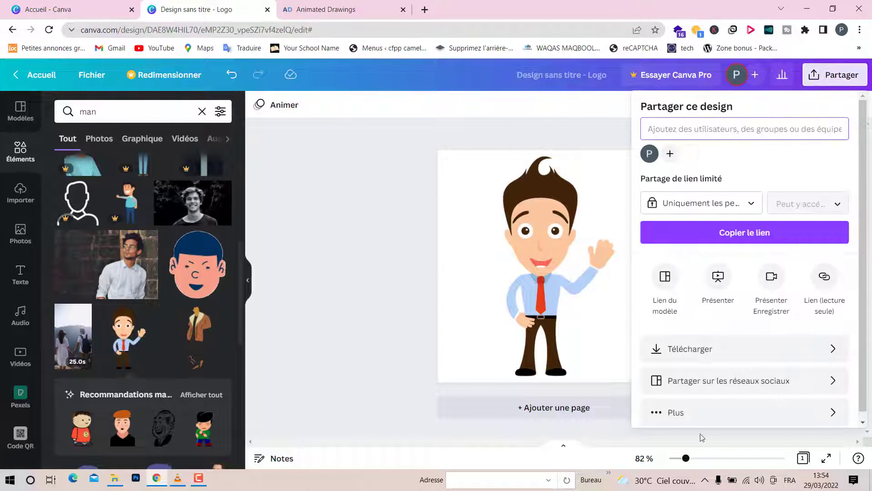
pyautogui.click(745, 348)
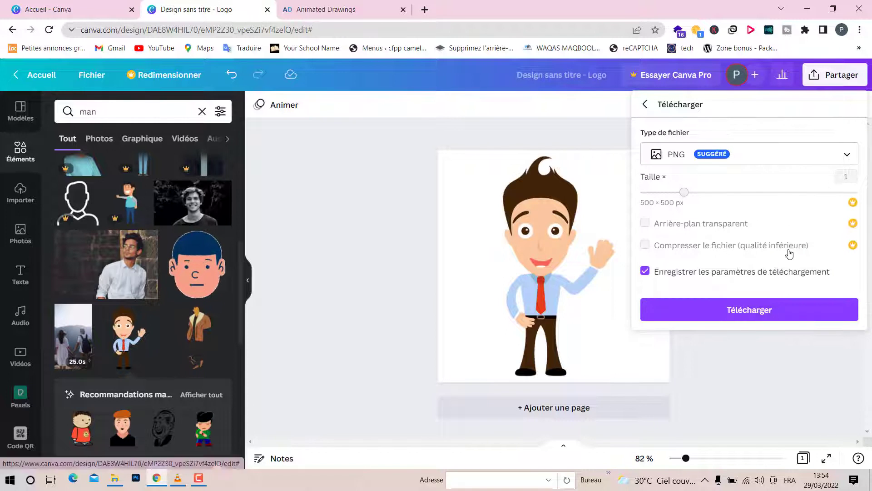
pyautogui.click(782, 309)
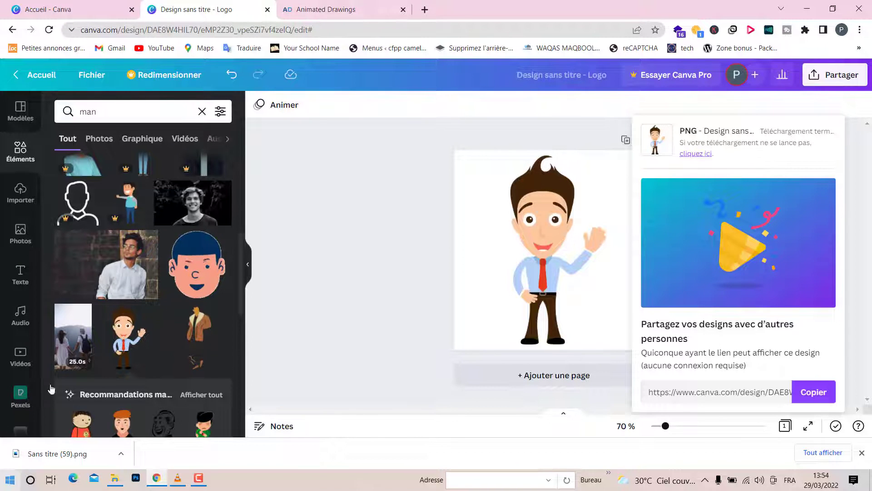
# - Open the downloaded Sans titre (59).png to inspect the character up close, and close the image viewer
pyautogui.click(54, 454)
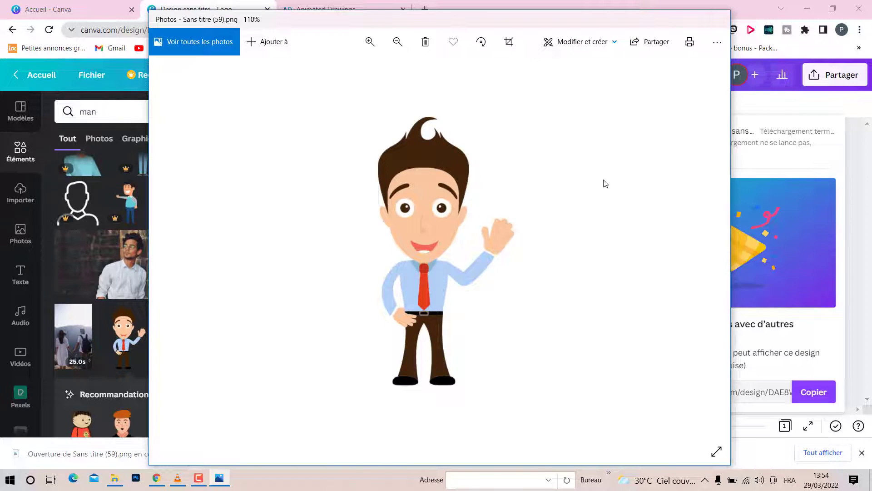
pyautogui.scroll(5, 603, 182)
pyautogui.scroll(-6, 606, 181)
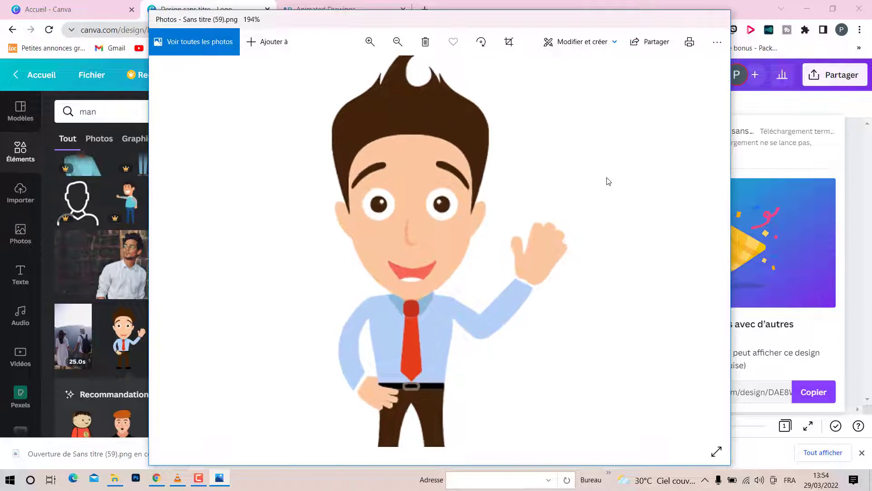
pyautogui.click(718, 18)
# - Switch to the Animated Drawings site and load its home page at sketch.metademolab.com
pyautogui.click(327, 9)
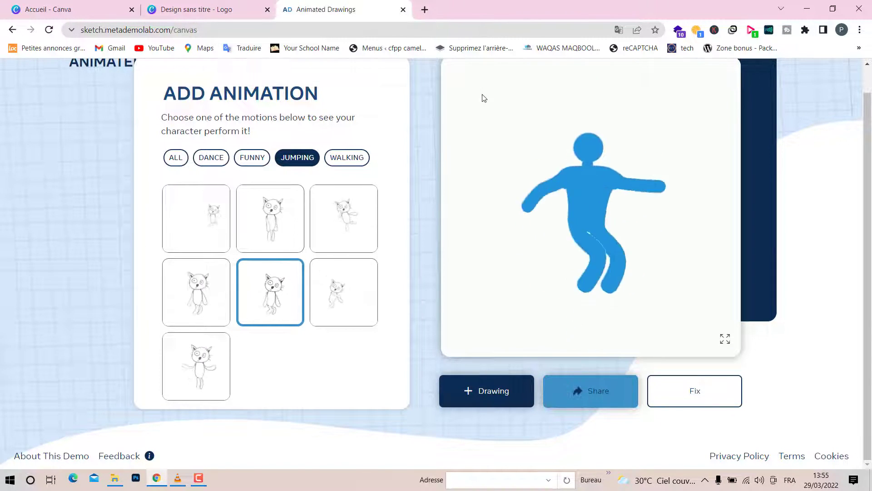
pyautogui.click(391, 28)
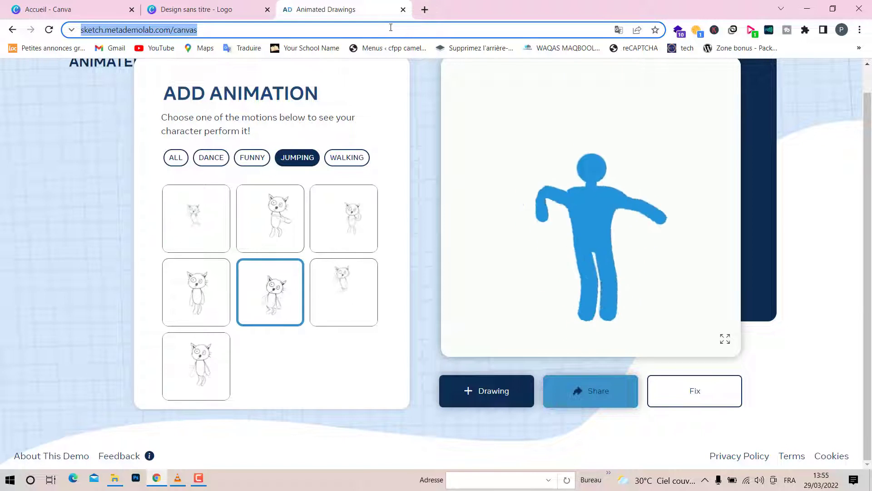
pyautogui.click(391, 28)
pyautogui.press('BackSpace')
pyautogui.press('BackSpace')
pyautogui.press('BackSpace')
pyautogui.press('BackSpace')
pyautogui.press('BackSpace')
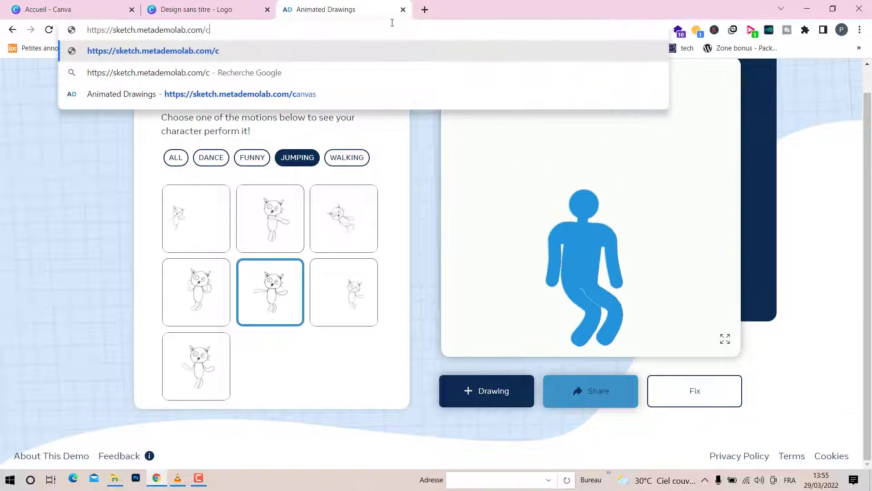
pyautogui.press('BackSpace')
pyautogui.press('Return')
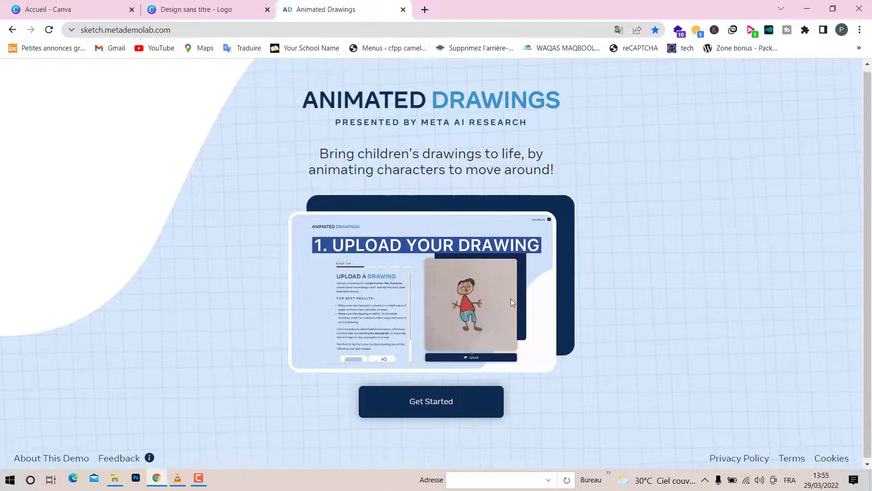
# - Start a new animated drawing from the Animated Drawings home page
pyautogui.scroll(-1, 511, 299)
pyautogui.scroll(2, 579, 233)
pyautogui.scroll(-2, 578, 234)
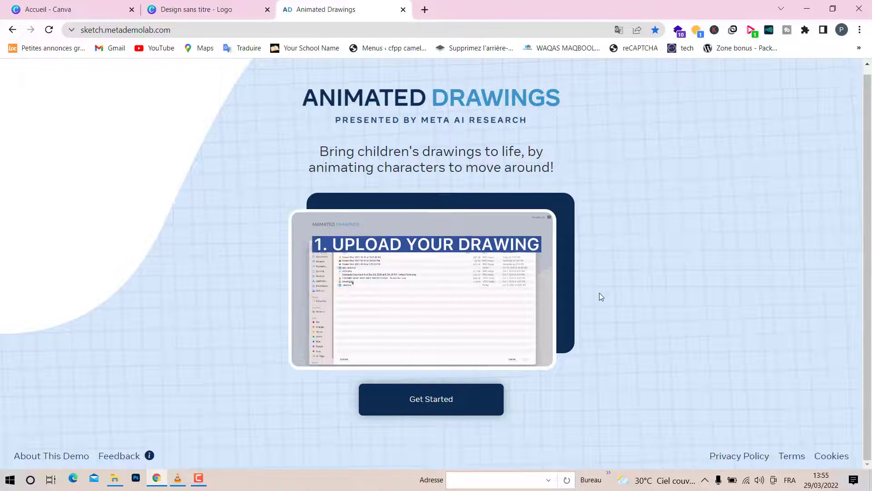
pyautogui.scroll(1, 611, 295)
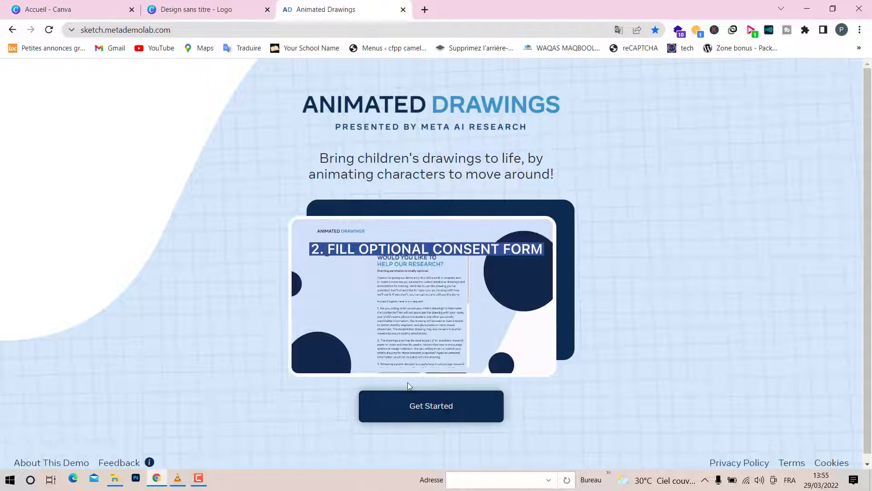
pyautogui.click(410, 413)
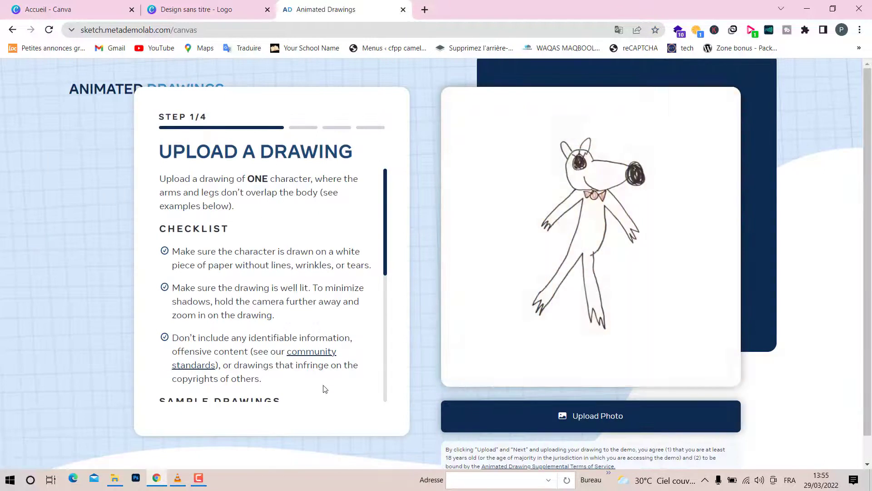
# - Upload Sans titre (59).png from the Téléchargements folder as the drawing and continue past the upload stage
pyautogui.scroll(-5, 325, 388)
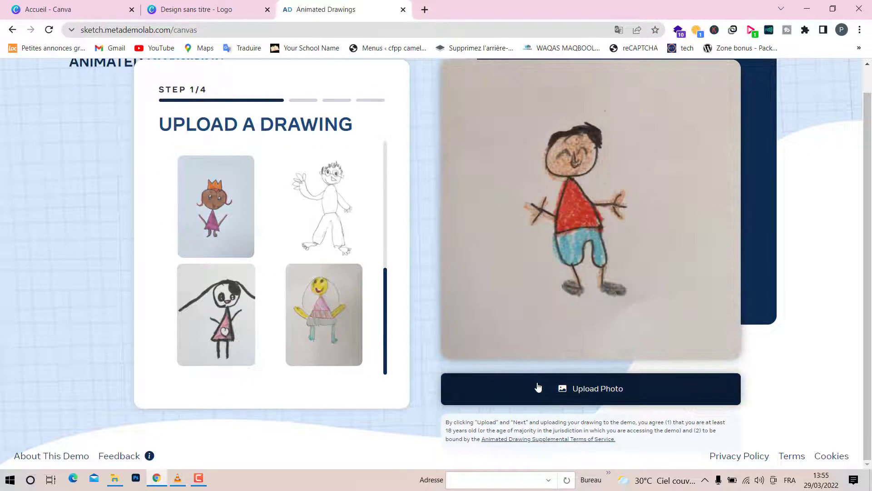
pyautogui.click(538, 385)
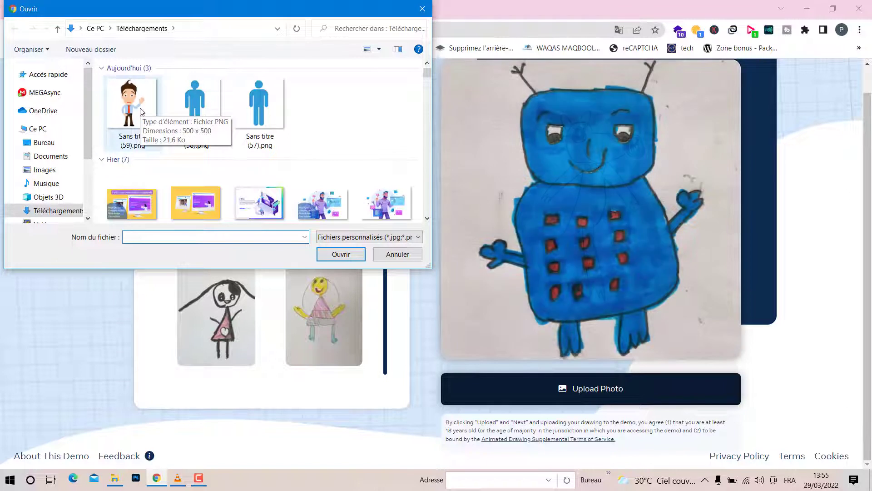
pyautogui.click(141, 111)
pyautogui.click(350, 254)
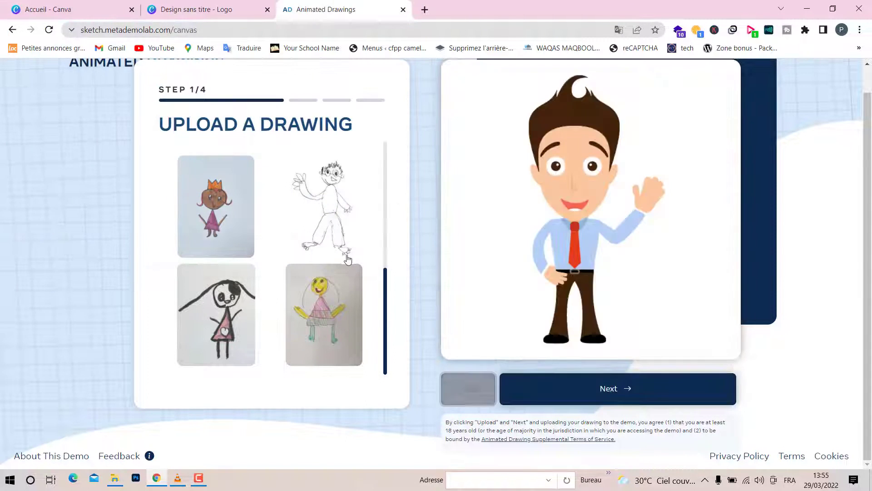
pyautogui.click(608, 396)
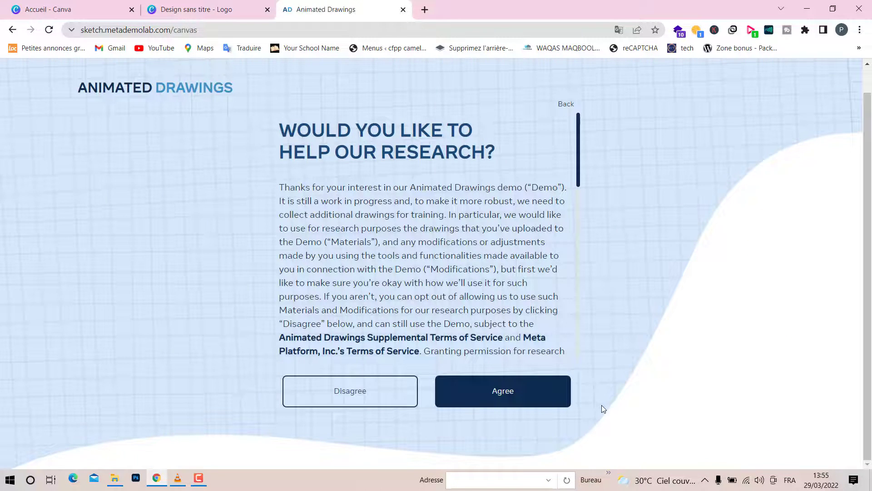
# - Read through the research consent terms and agree to them
pyautogui.scroll(-6, 435, 300)
pyautogui.scroll(-5, 437, 309)
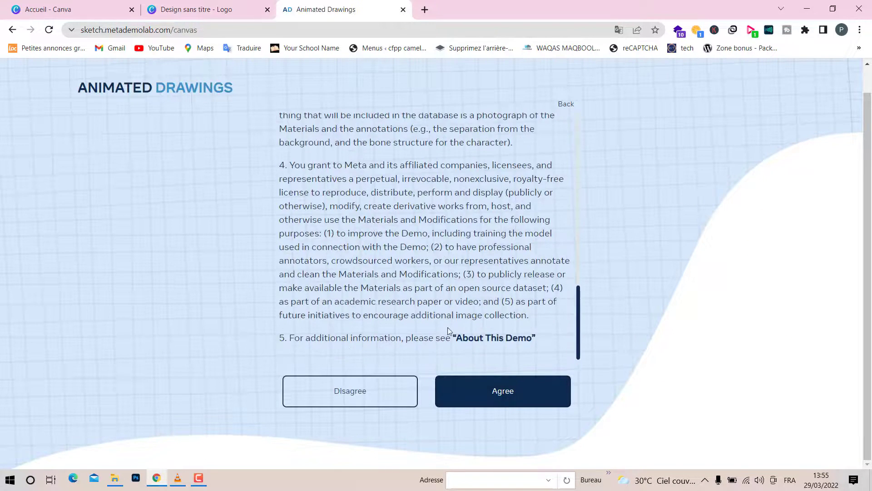
pyautogui.click(493, 389)
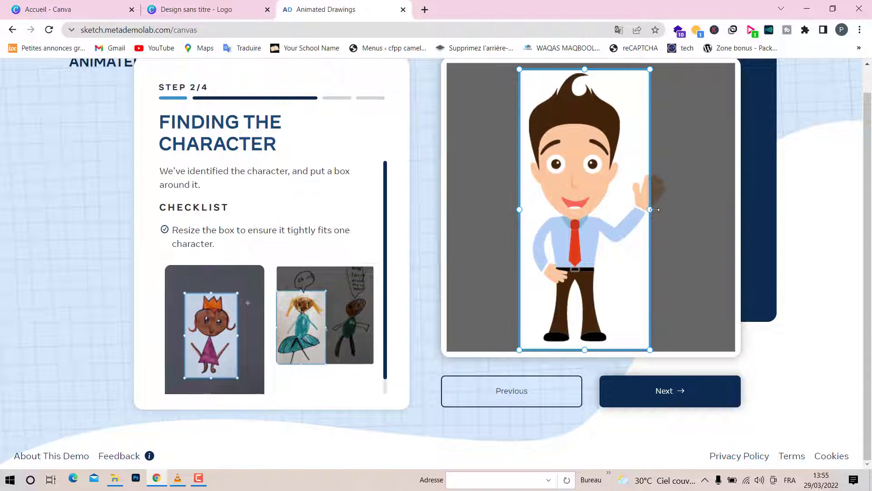
# - Resize the character box so it includes the whole waving hand and fits closer on the opposite side
pyautogui.moveTo(650, 209); pyautogui.dragTo(667, 210)
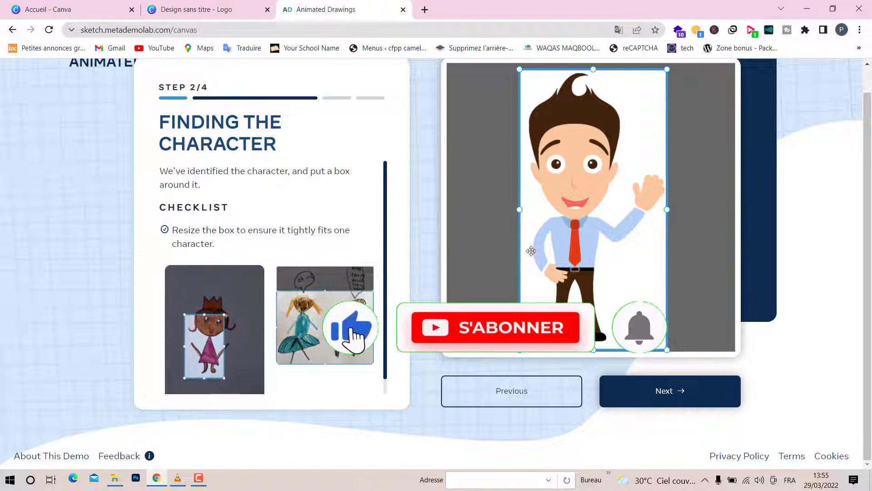
pyautogui.moveTo(520, 210); pyautogui.dragTo(523, 209)
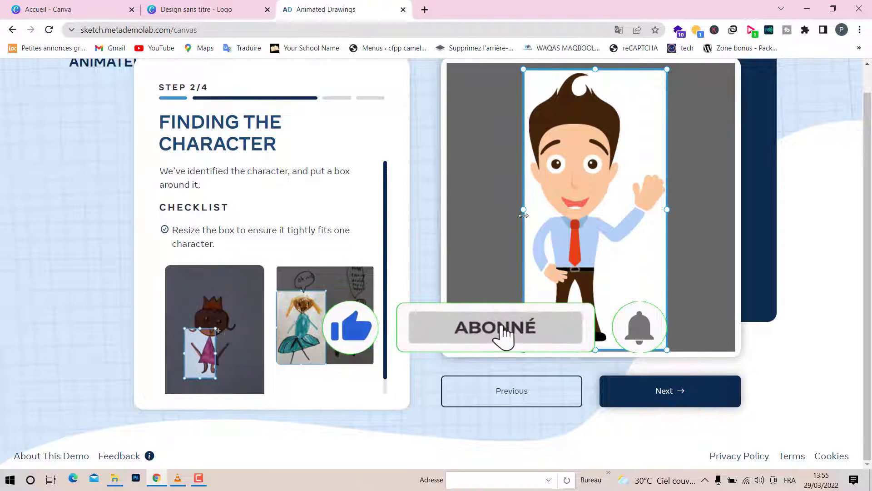
# - Accept the character box and paint the waving arm, its hand and the adjoining side of the shirt into the character mask
pyautogui.click(703, 393)
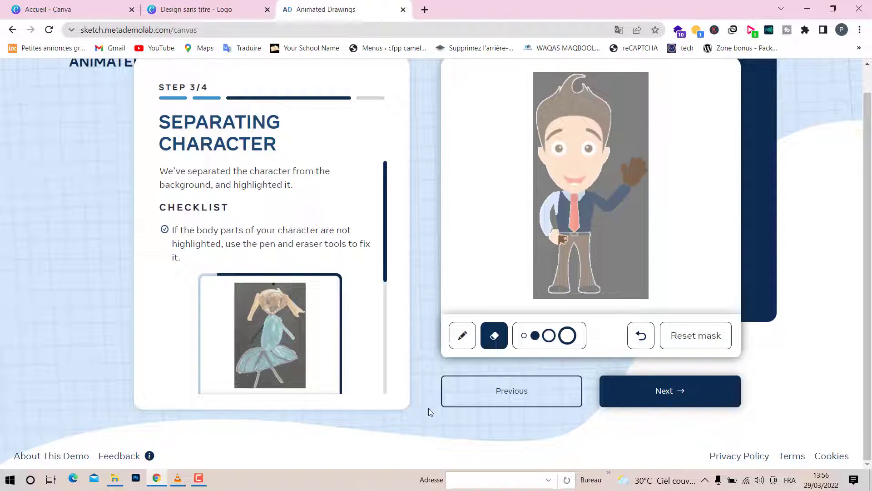
pyautogui.click(462, 338)
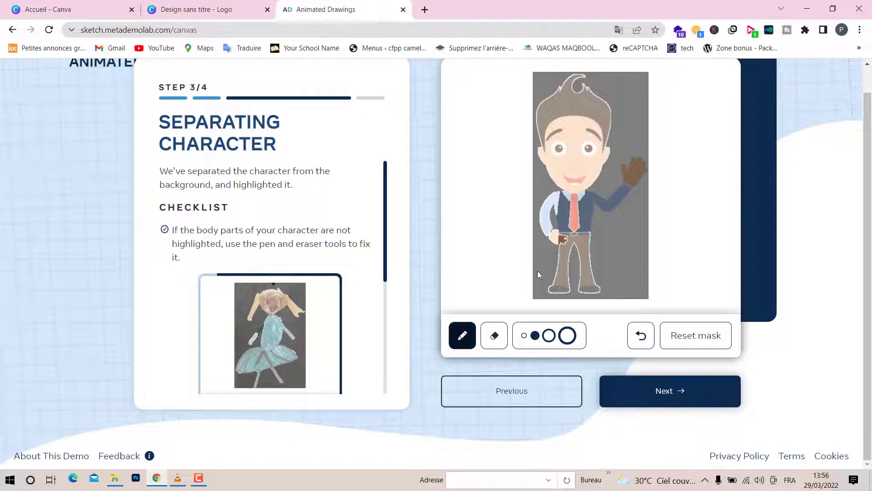
pyautogui.click(535, 335)
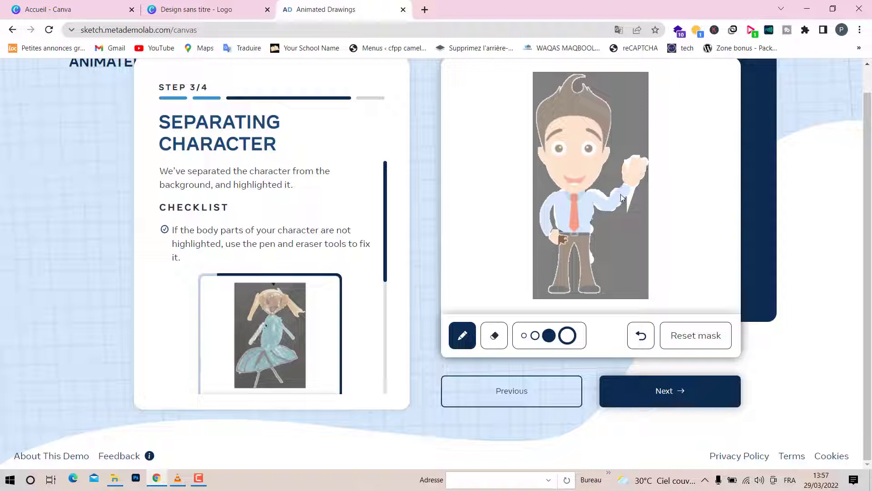
# - Erase the excess mask below the raised arm, repaint the erased spot on the trouser leg and continue to the joints stage
pyautogui.click(501, 340)
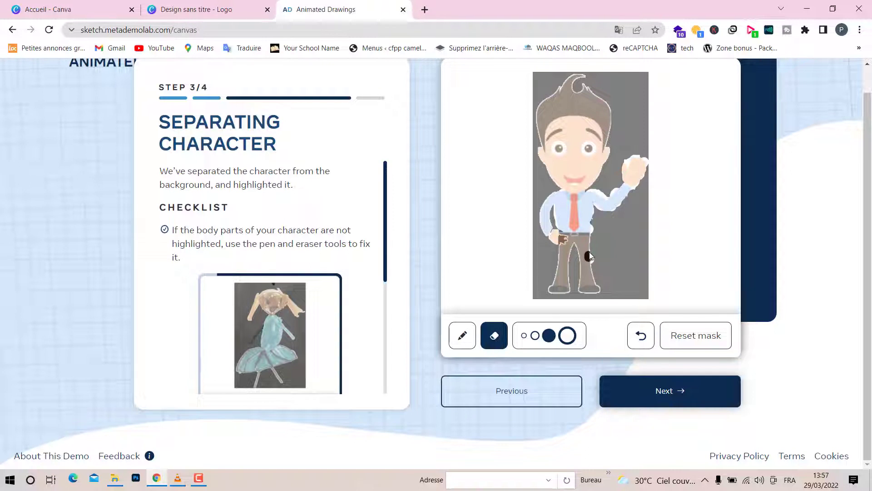
pyautogui.click(468, 340)
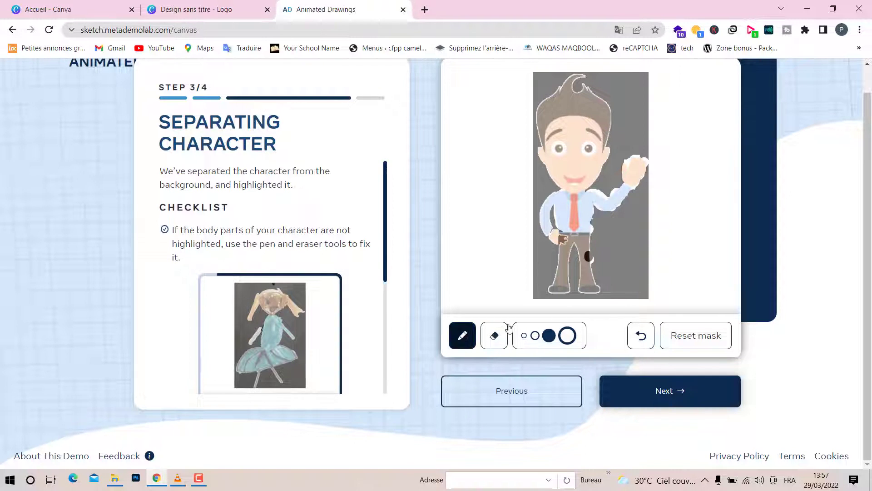
pyautogui.moveTo(588, 257); pyautogui.dragTo(594, 270)
pyautogui.click(663, 399)
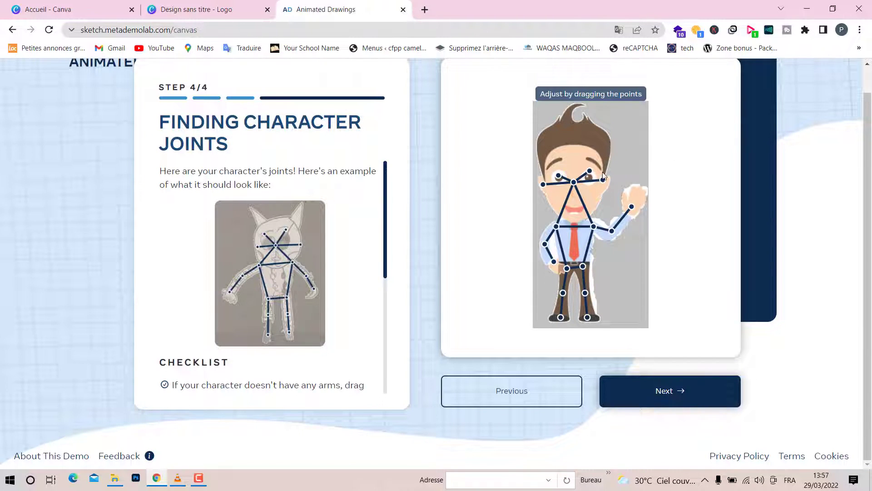
# - Align the eye joint with the eye, lower the head center joint to just above the mouth and continue to the animations
pyautogui.moveTo(589, 171); pyautogui.dragTo(575, 194)
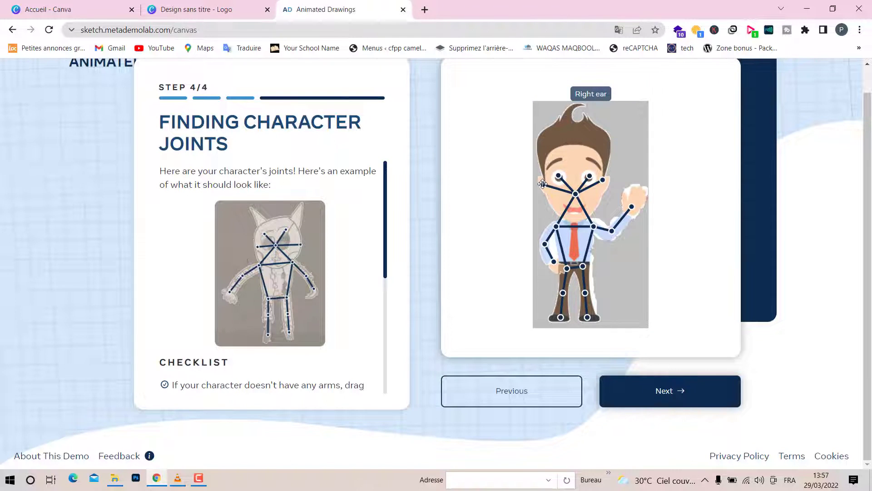
pyautogui.click(576, 193)
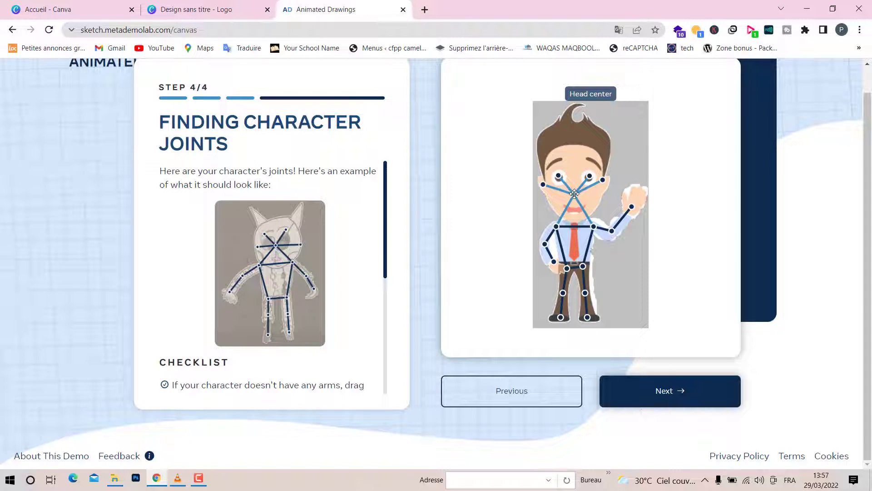
pyautogui.moveTo(574, 193); pyautogui.dragTo(573, 196)
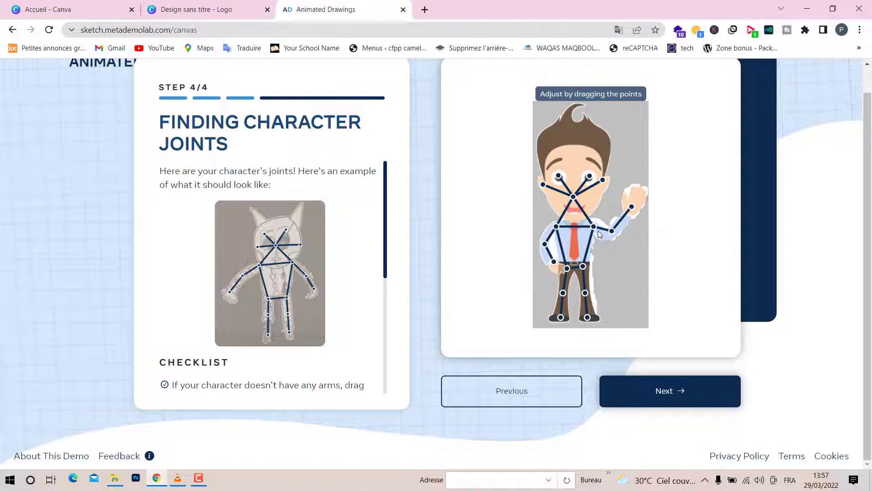
pyautogui.click(641, 399)
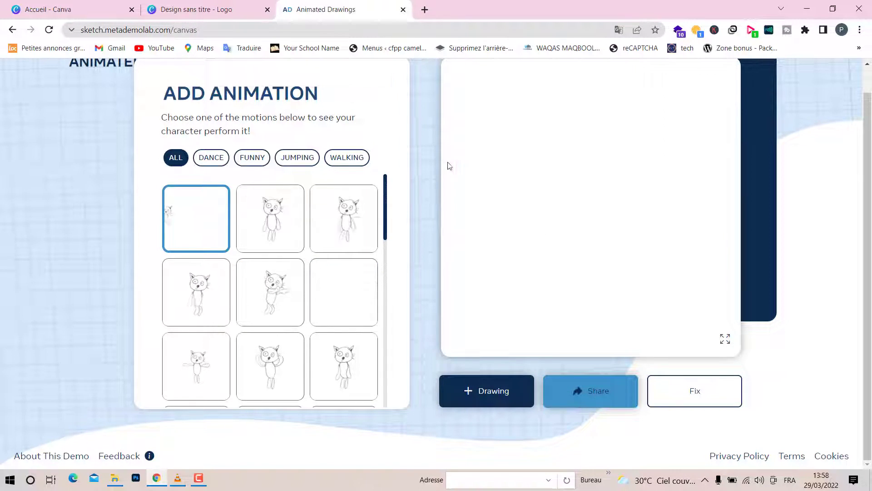
# - Preview the second and third motions of the first row on the character
pyautogui.click(270, 225)
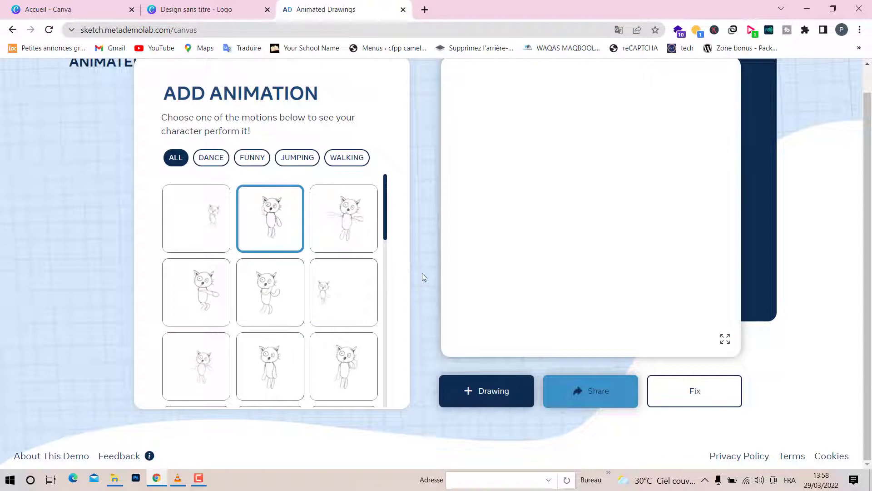
pyautogui.scroll(1, 407, 110)
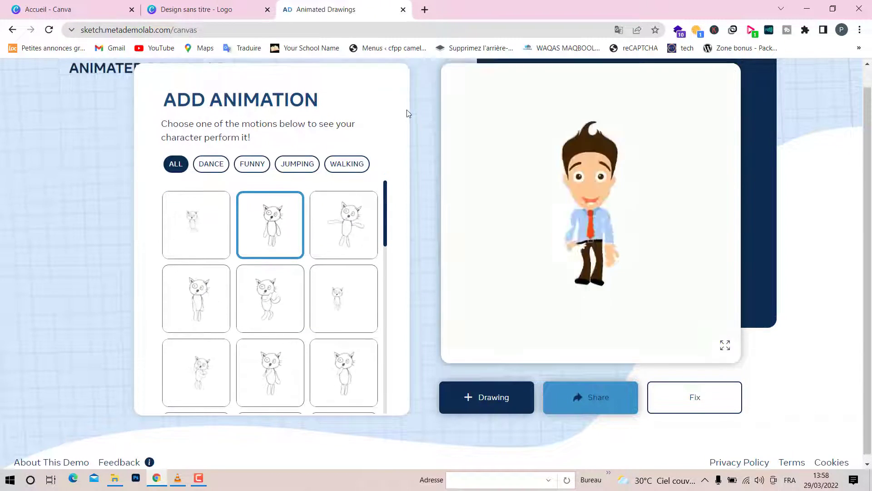
pyautogui.scroll(-1, 627, 377)
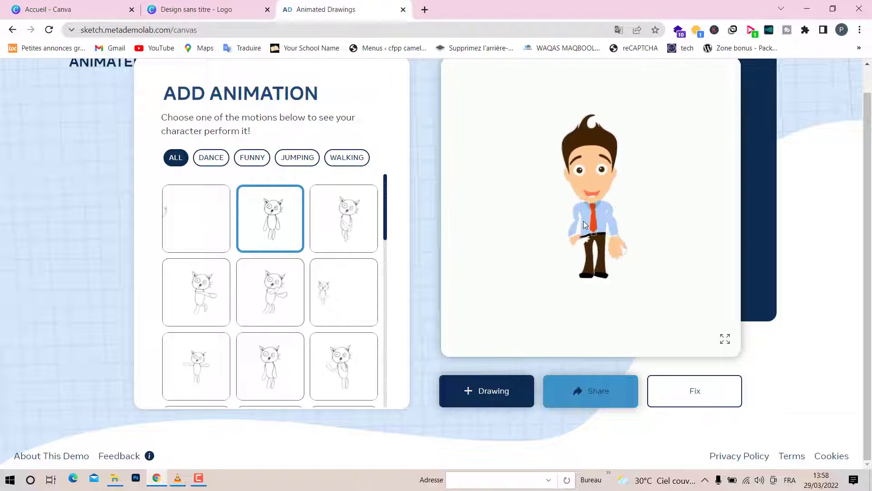
pyautogui.click(335, 230)
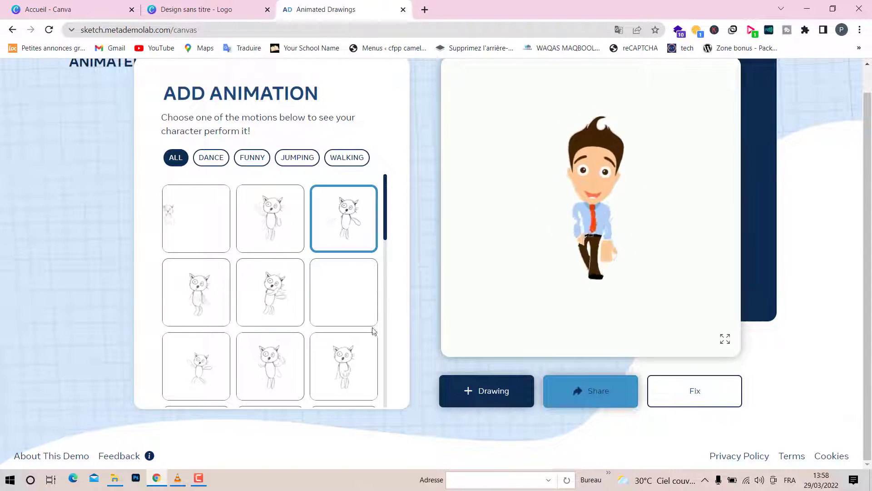
# - Go back to the character separation stage and fill the mask gap at the hand resting on the hip
pyautogui.click(701, 399)
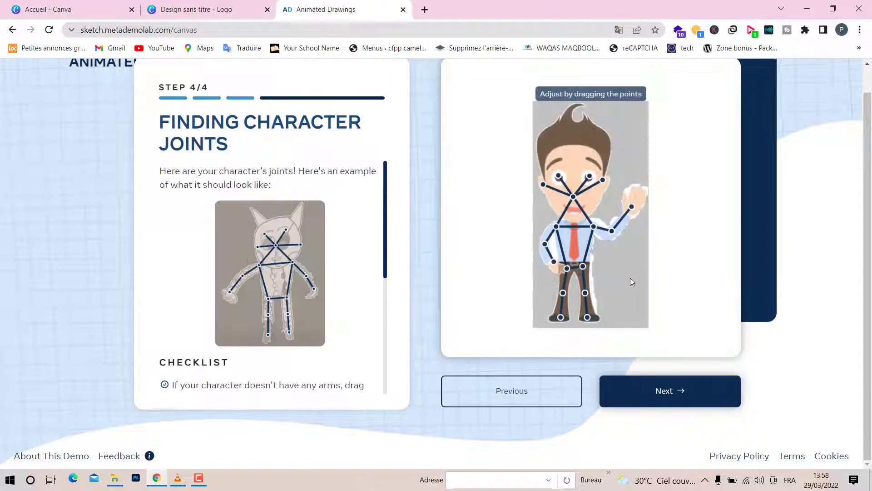
pyautogui.click(547, 402)
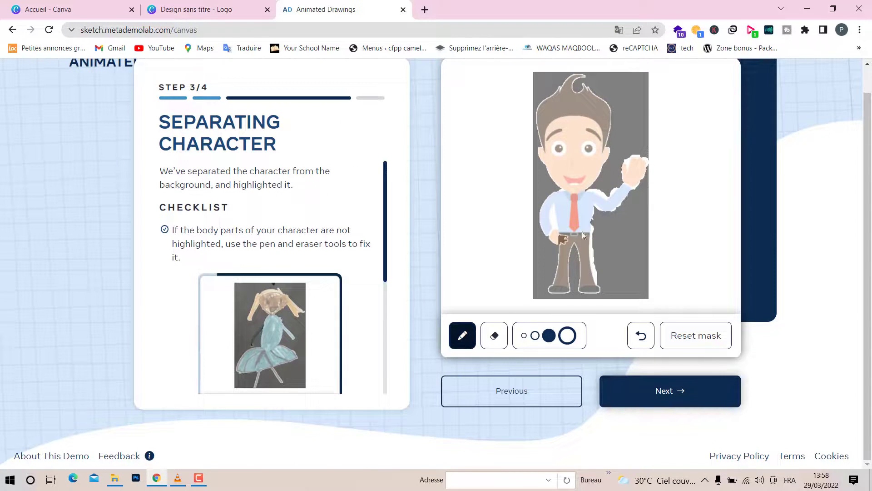
pyautogui.moveTo(562, 239); pyautogui.dragTo(565, 240)
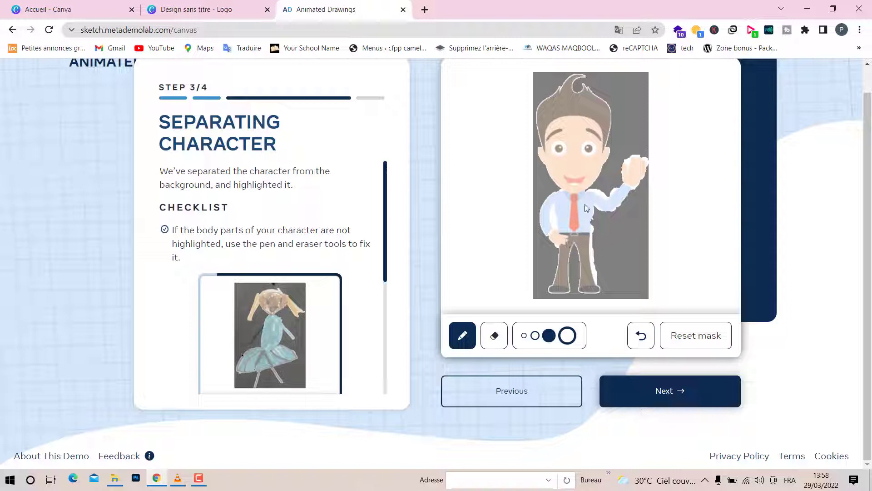
# - Erase the white strip along the outer edge of the trouser leg below the waving arm using the smallest eraser size
pyautogui.click(504, 338)
pyautogui.click(525, 337)
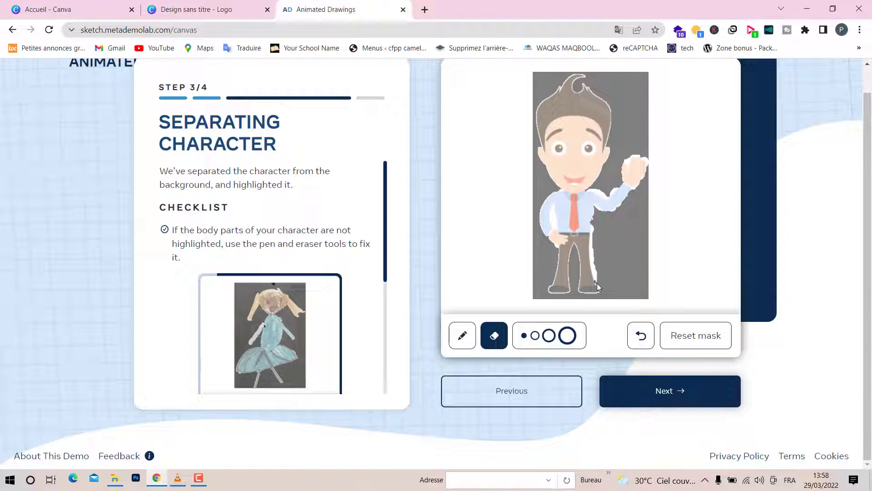
pyautogui.moveTo(594, 274); pyautogui.dragTo(594, 222)
pyautogui.moveTo(590, 236)
pyautogui.mouseDown()
pyautogui.moveTo(599, 280)
pyautogui.moveTo(593, 248)
pyautogui.mouseUp()
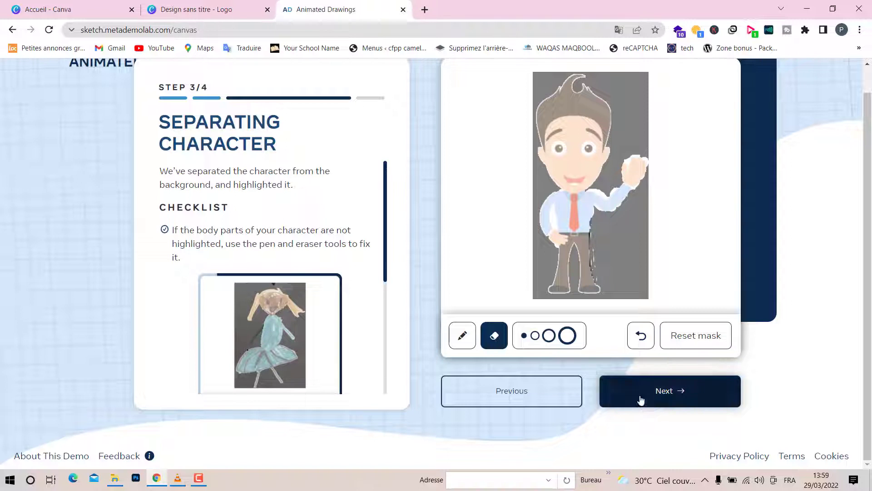
# - Lower the right elbow and right wrist joints along the bent arm, and apply the second motion to the character
pyautogui.click(668, 392)
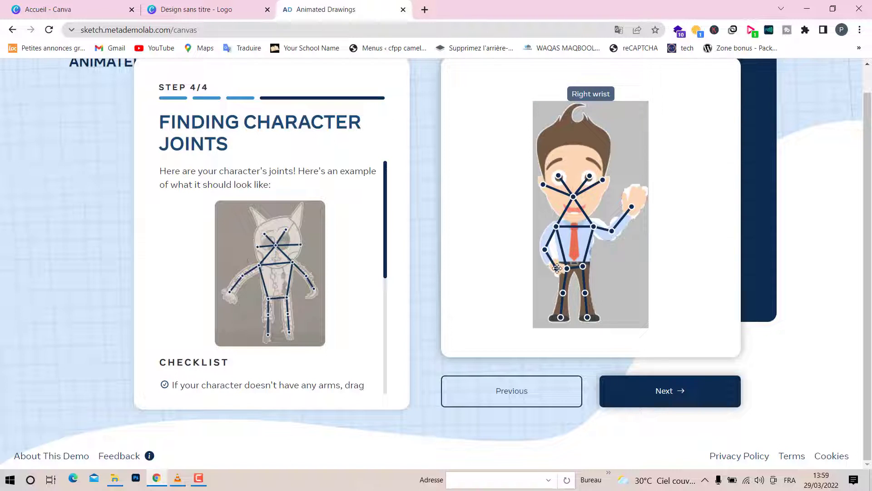
pyautogui.click(670, 387)
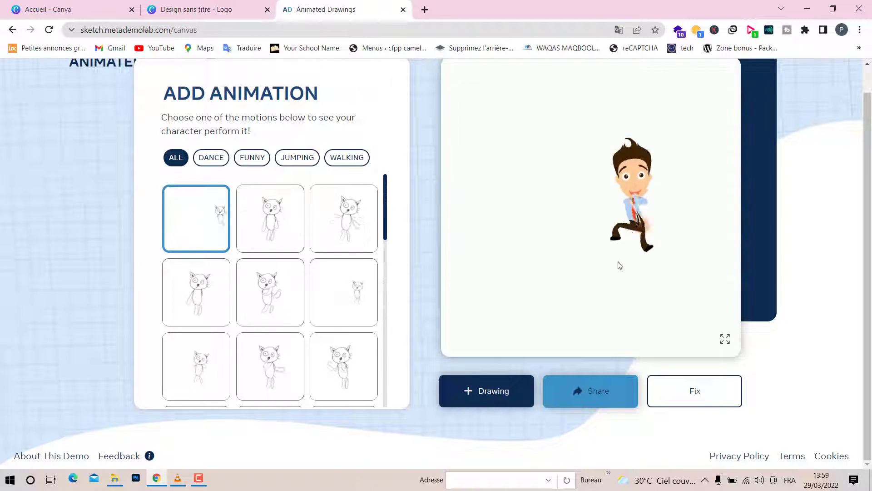
pyautogui.click(273, 204)
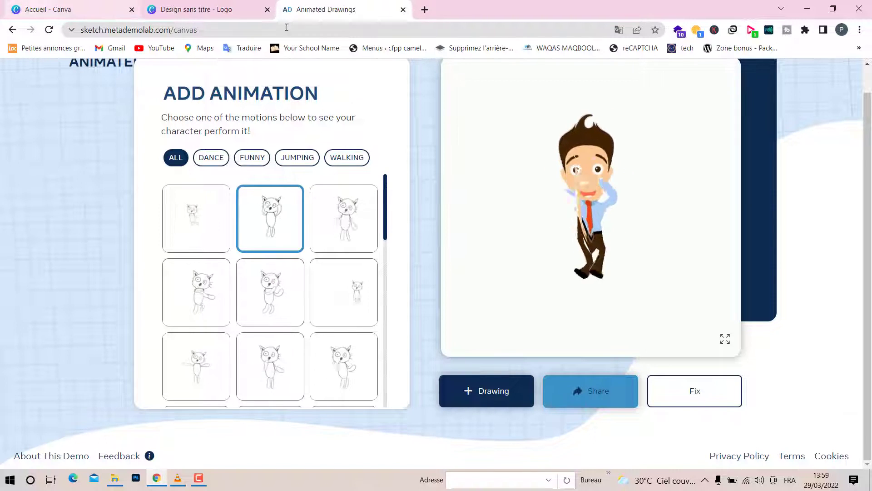
# - Switch to the Canva logo design, dismiss the download panel and browse the "man" elements for another figure
pyautogui.click(203, 5)
pyautogui.scroll(-4, 107, 319)
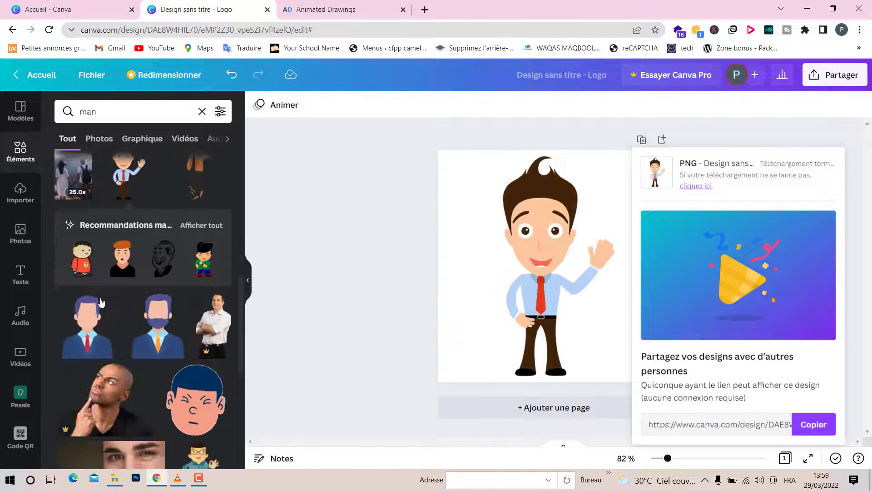
pyautogui.scroll(3, 106, 318)
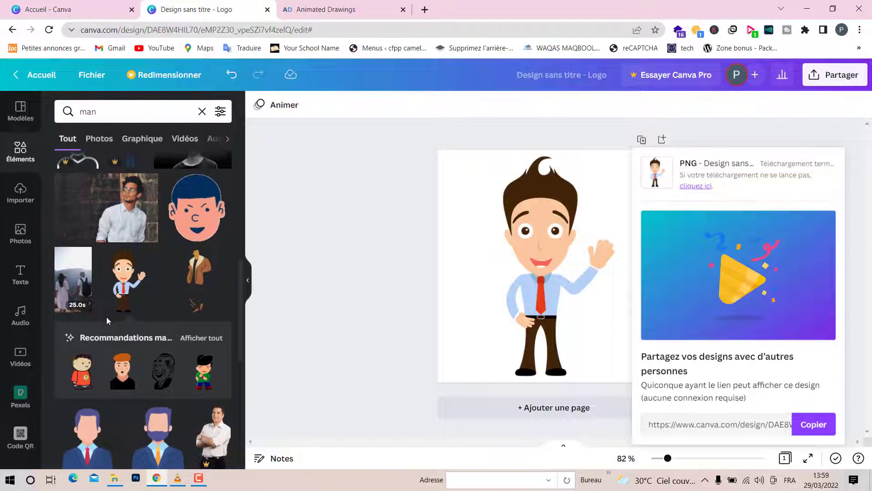
pyautogui.scroll(-5, 109, 325)
pyautogui.scroll(-3, 111, 335)
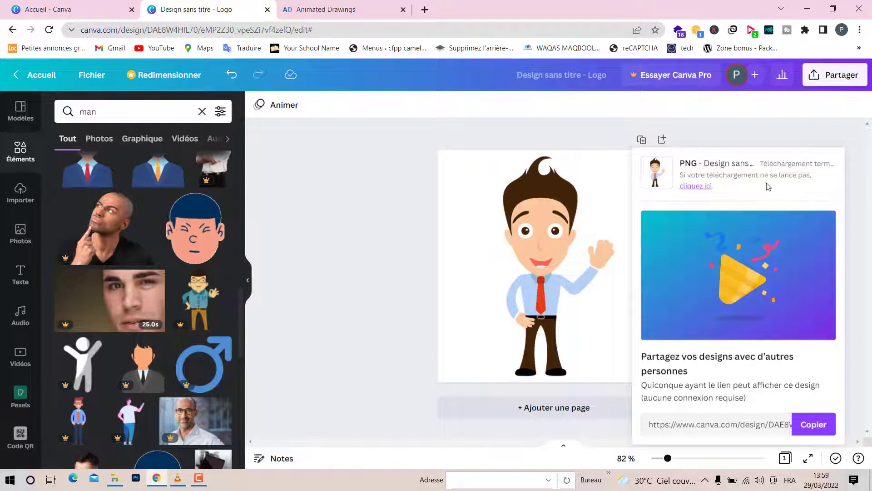
pyautogui.click(381, 263)
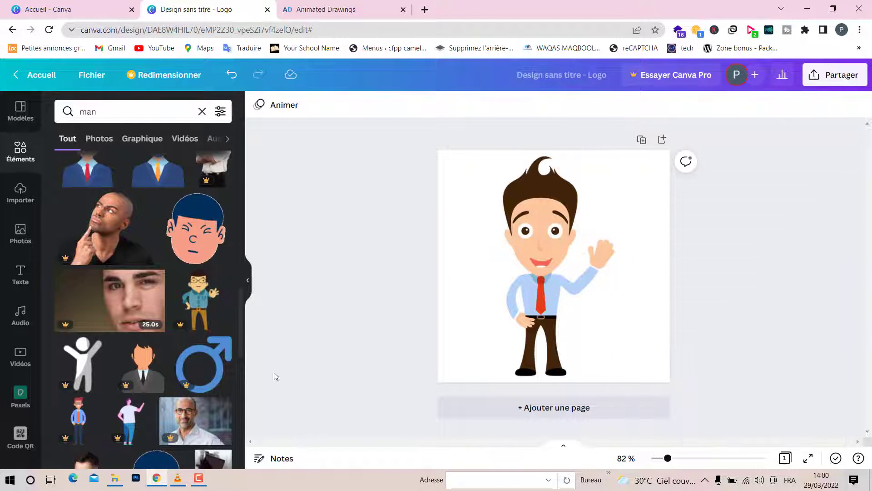
pyautogui.scroll(-5, 189, 307)
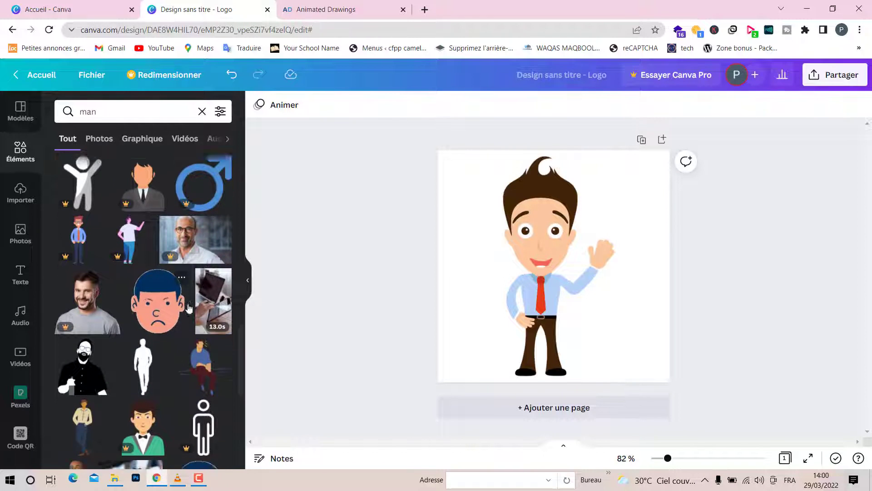
pyautogui.scroll(-10, 189, 307)
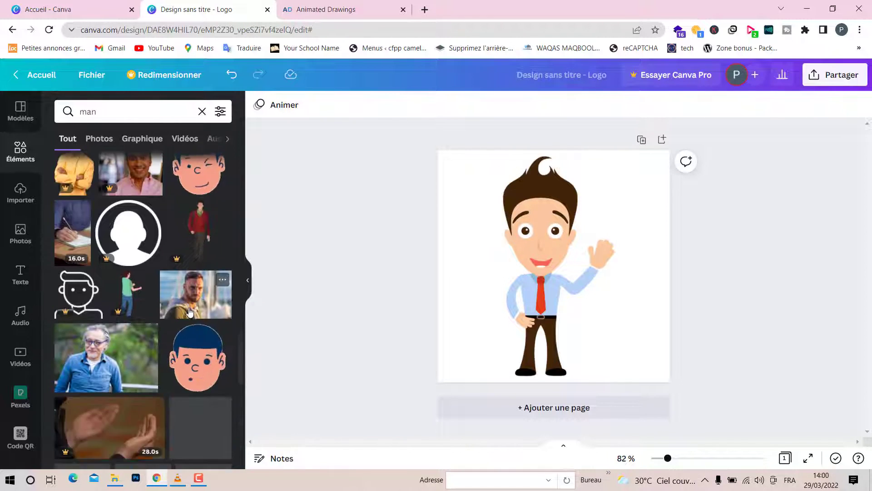
pyautogui.scroll(-5, 189, 307)
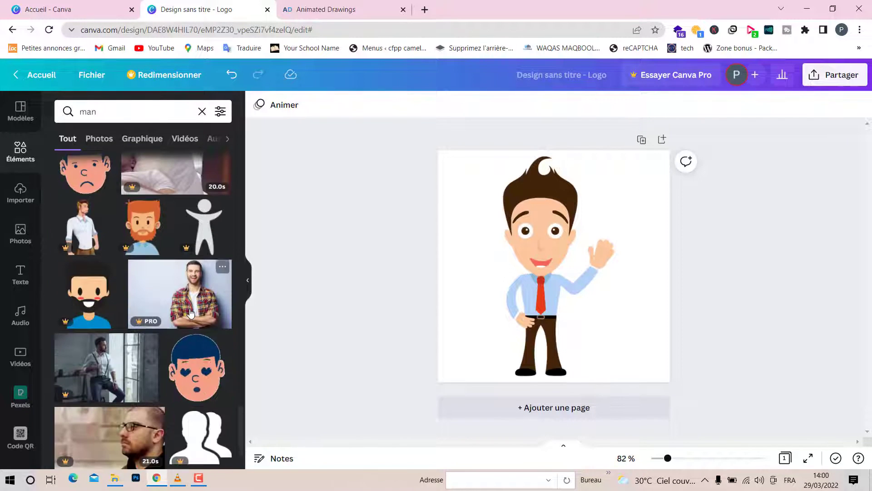
pyautogui.scroll(-10, 190, 312)
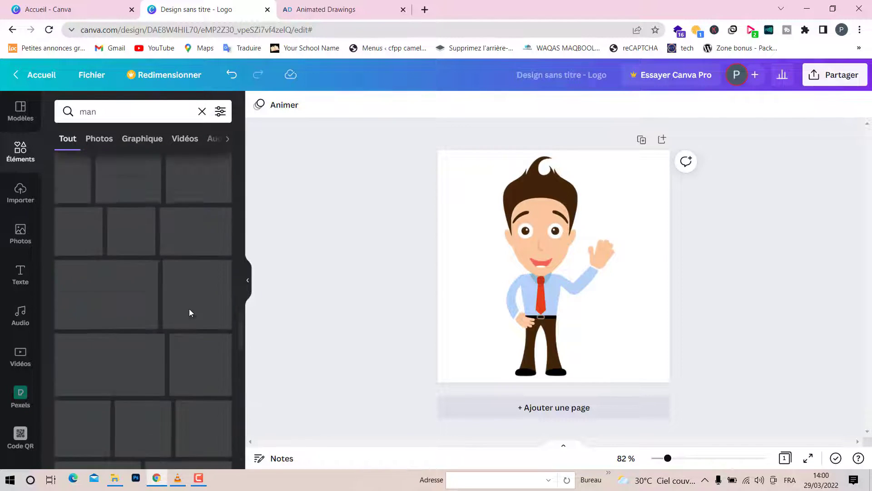
# - Replace the cartoon man with the solid blue man figure, enlarged to about the full page height and centred horizontally
pyautogui.press('Delete')
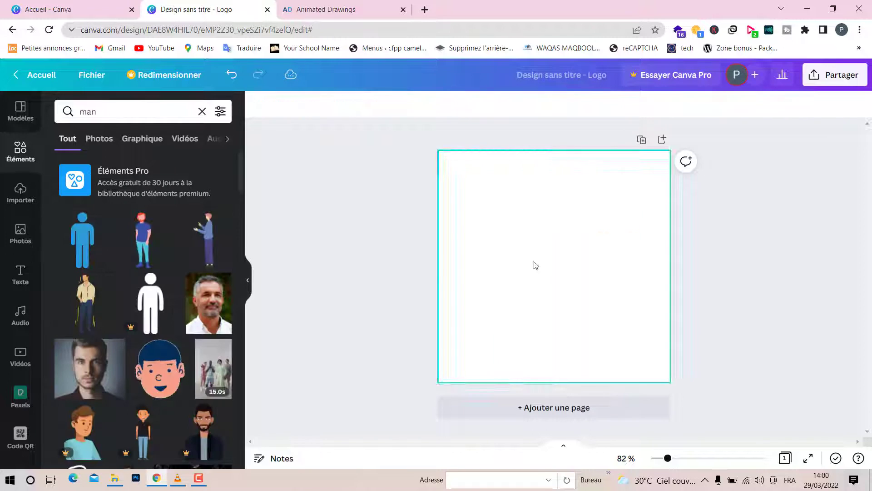
pyautogui.click(85, 246)
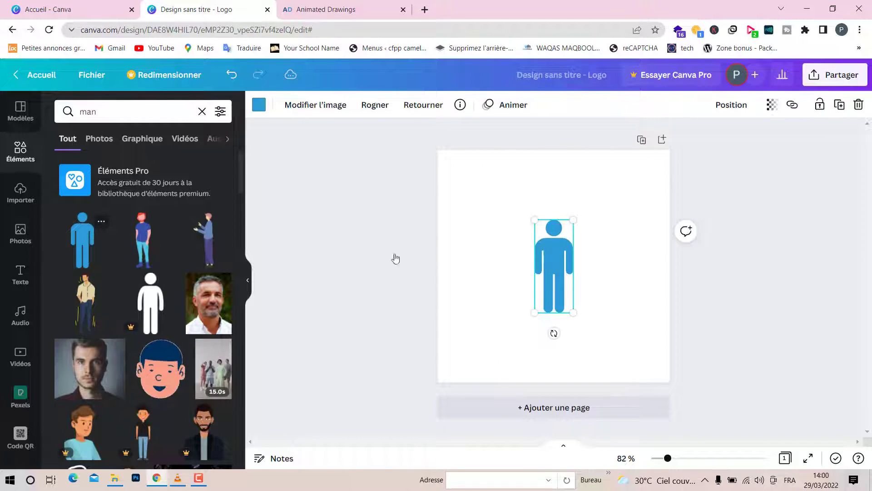
pyautogui.moveTo(530, 308); pyautogui.dragTo(498, 398)
pyautogui.moveTo(557, 318); pyautogui.dragTo(567, 276)
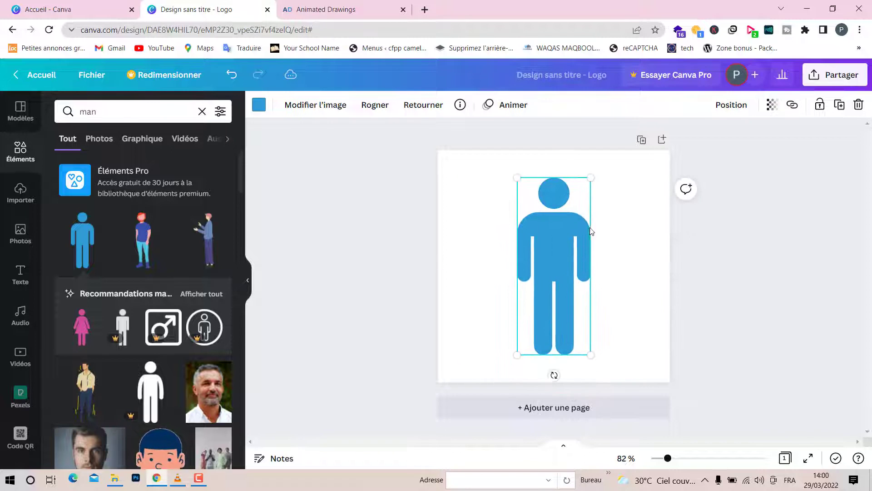
pyautogui.moveTo(590, 356); pyautogui.dragTo(639, 391)
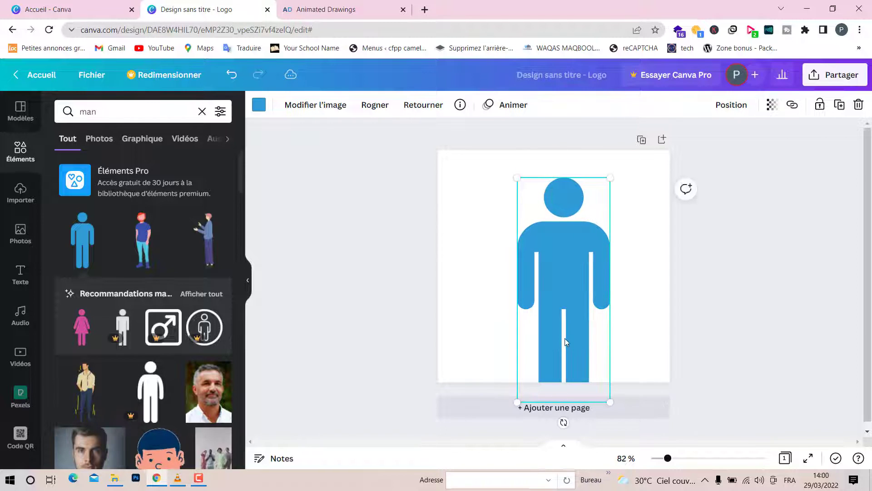
pyautogui.moveTo(566, 340); pyautogui.dragTo(555, 324)
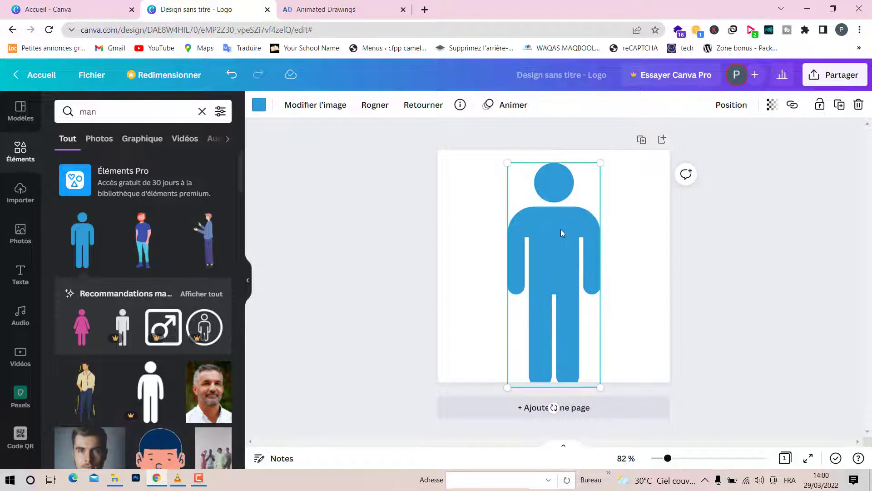
# - Align the blue man with the page's lower edge and place a short vertical line as a neck between head and torso
pyautogui.moveTo(561, 274)
pyautogui.mouseDown()
pyautogui.moveTo(564, 260)
pyautogui.moveTo(559, 268)
pyautogui.mouseUp()
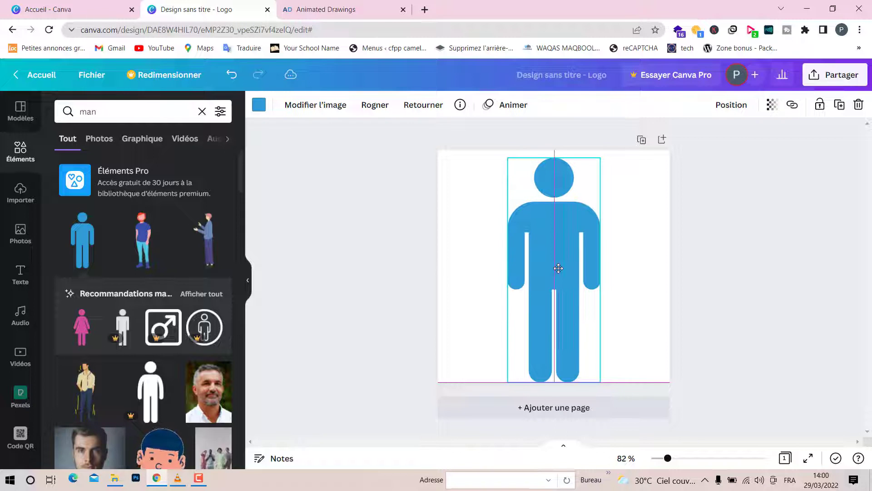
pyautogui.click(21, 193)
pyautogui.click(20, 153)
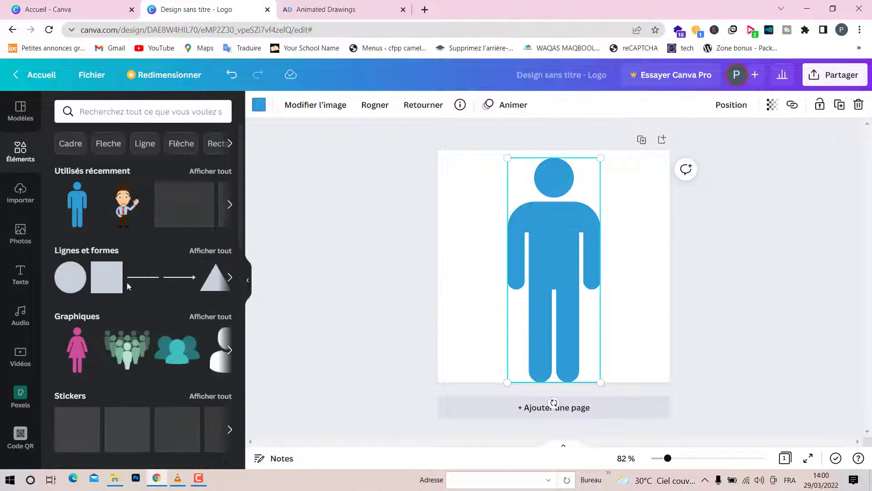
pyautogui.click(137, 277)
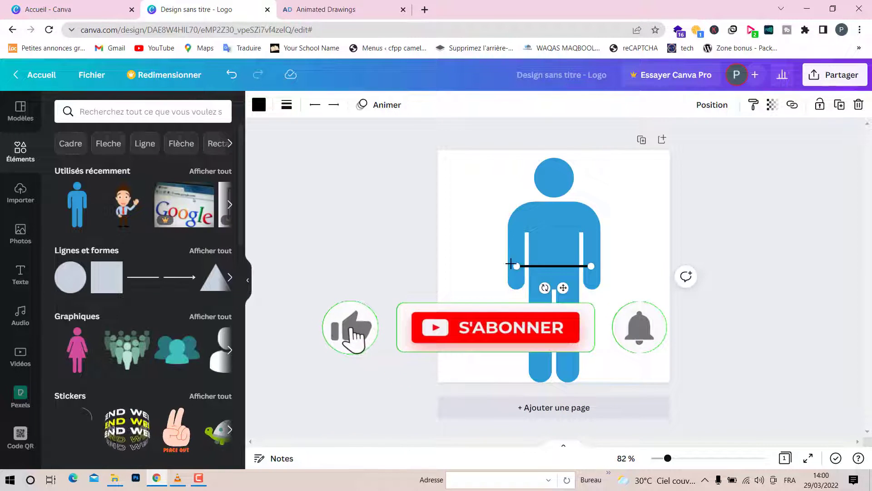
pyautogui.moveTo(517, 267); pyautogui.dragTo(551, 188)
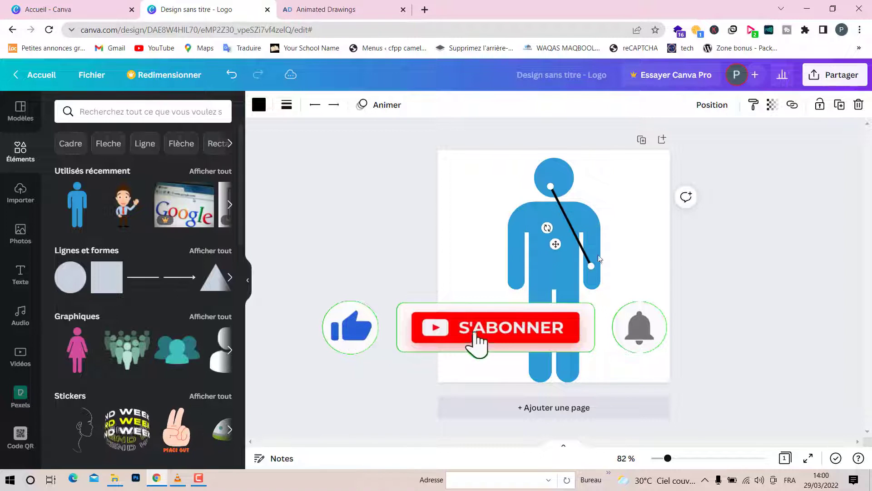
pyautogui.moveTo(590, 265); pyautogui.dragTo(551, 210)
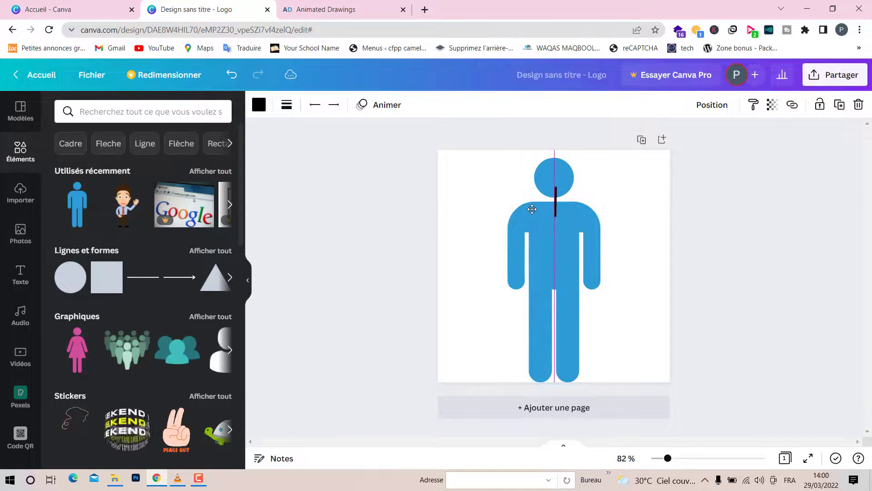
# - Set the neck line's thickness to 15 and recolour it in the document's blue
pyautogui.click(286, 105)
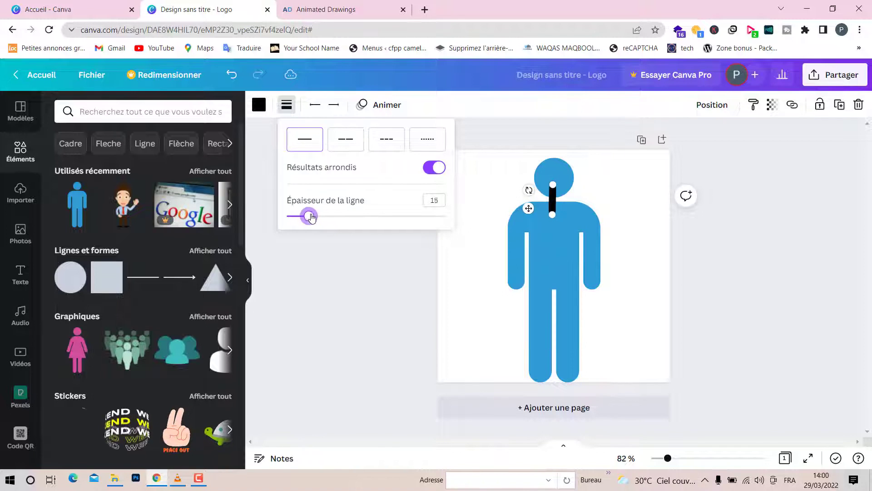
pyautogui.click(259, 107)
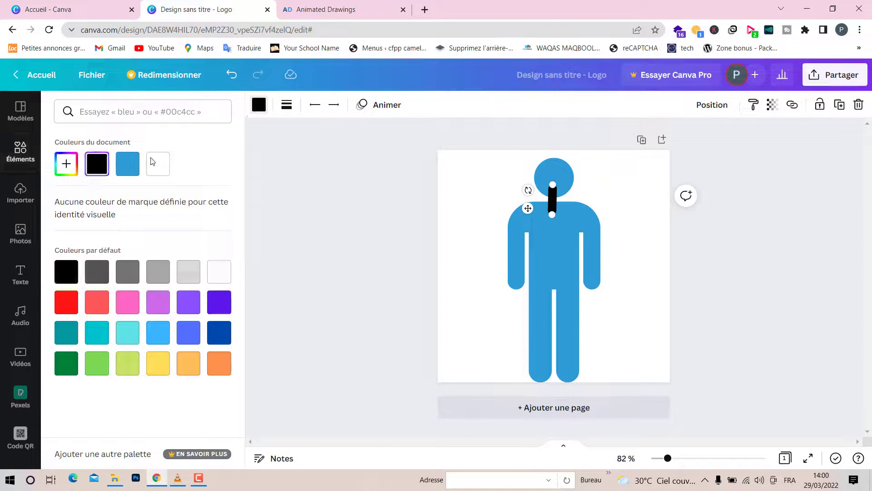
pyautogui.click(851, 228)
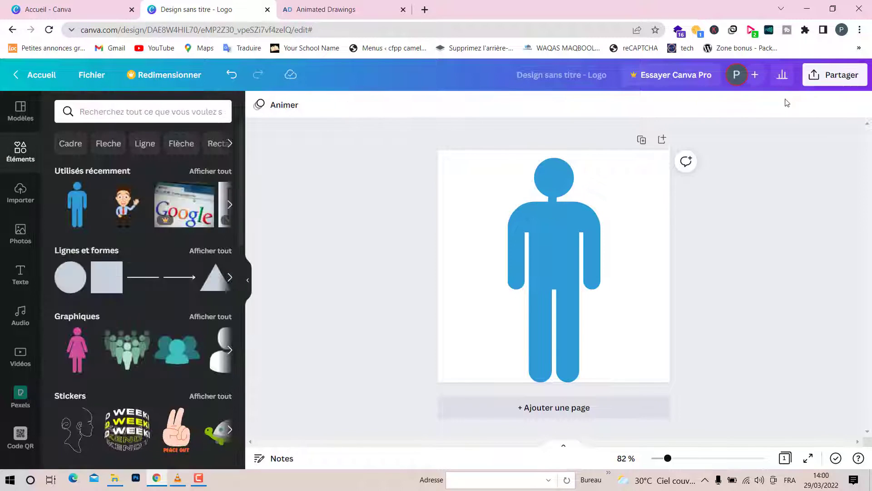
# - Download the blue man design as a PNG at size 1
pyautogui.click(816, 87)
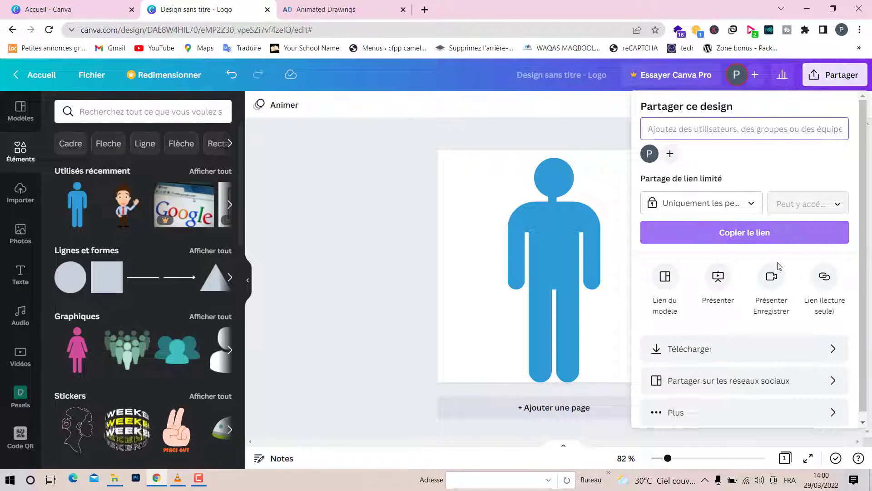
pyautogui.click(697, 348)
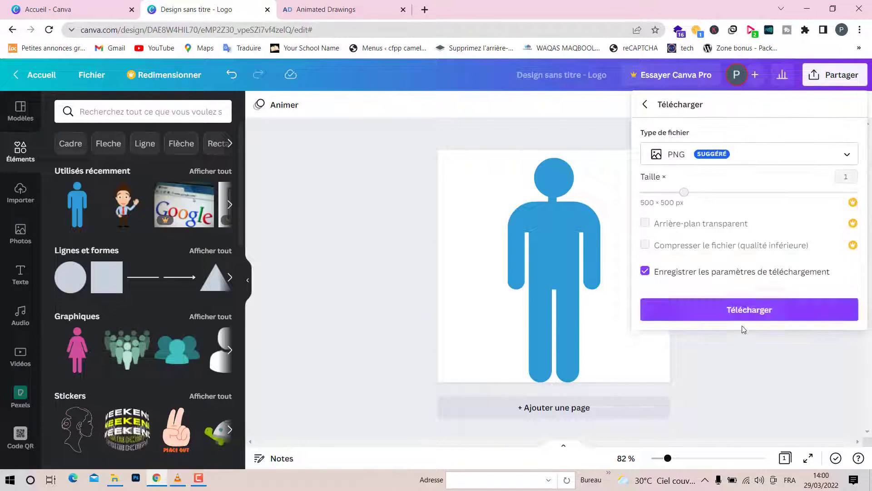
pyautogui.click(692, 309)
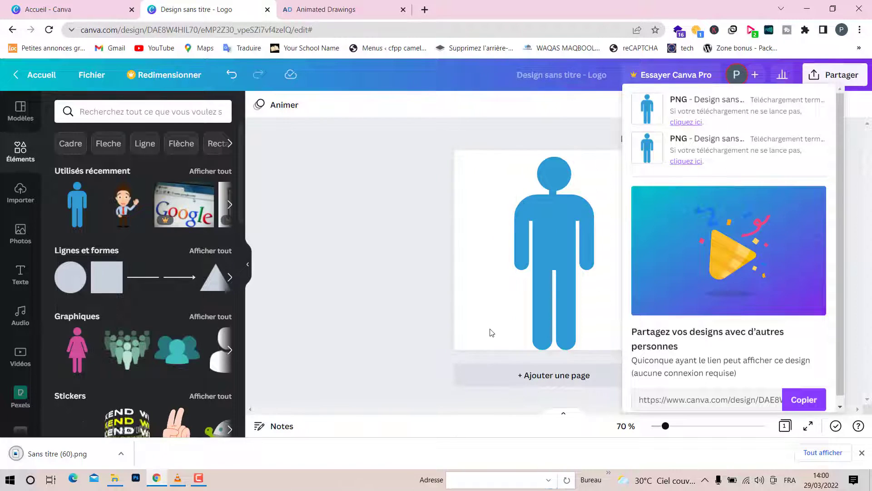
# - Switch to Animated Drawings, start a new drawing and upload the blue man PNG from the Téléchargements folder
pyautogui.click(340, 8)
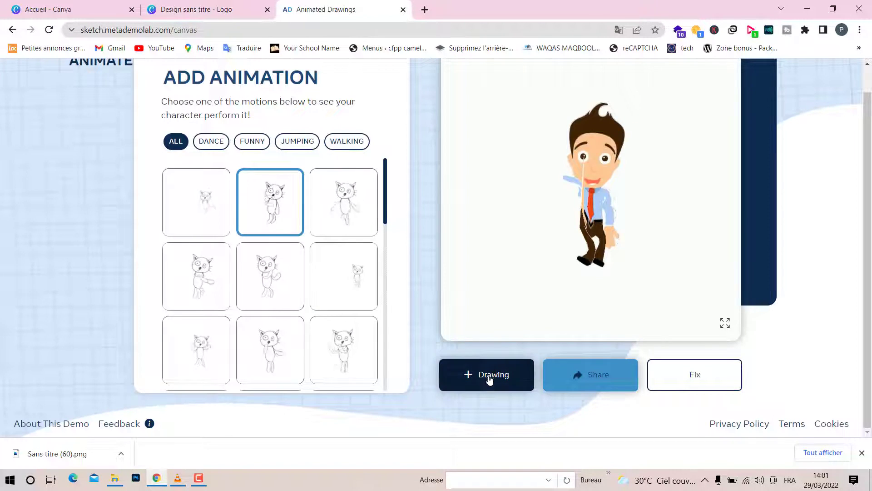
pyautogui.click(494, 376)
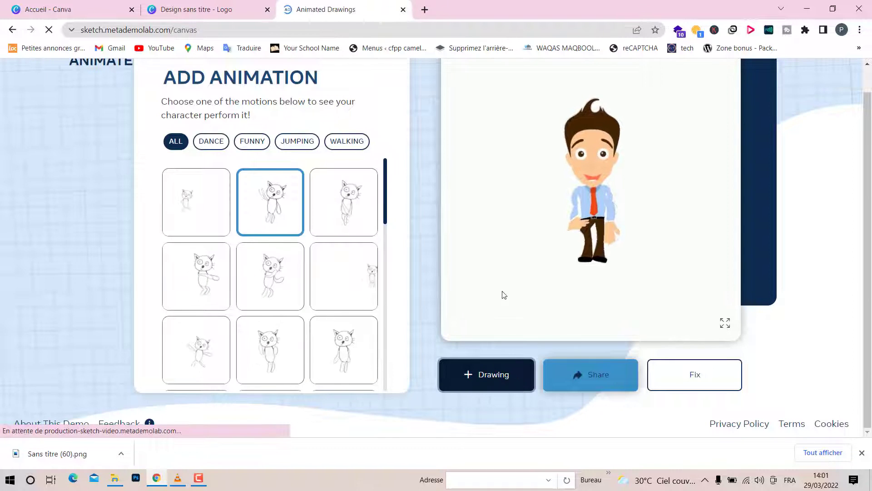
pyautogui.scroll(-3, 269, 317)
pyautogui.scroll(-3, 268, 316)
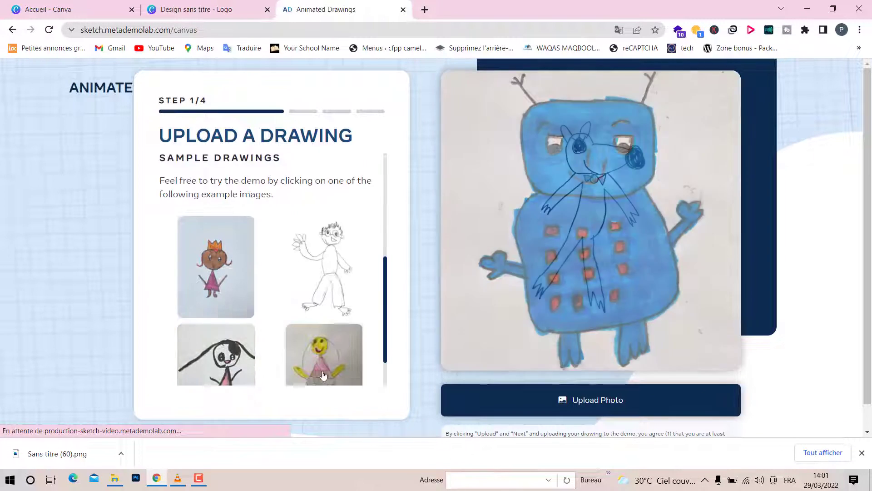
pyautogui.click(563, 411)
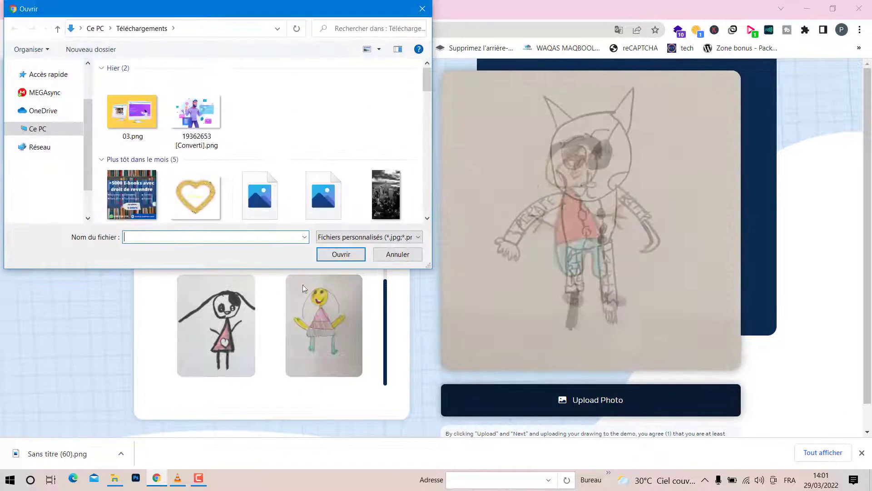
pyautogui.click(279, 119)
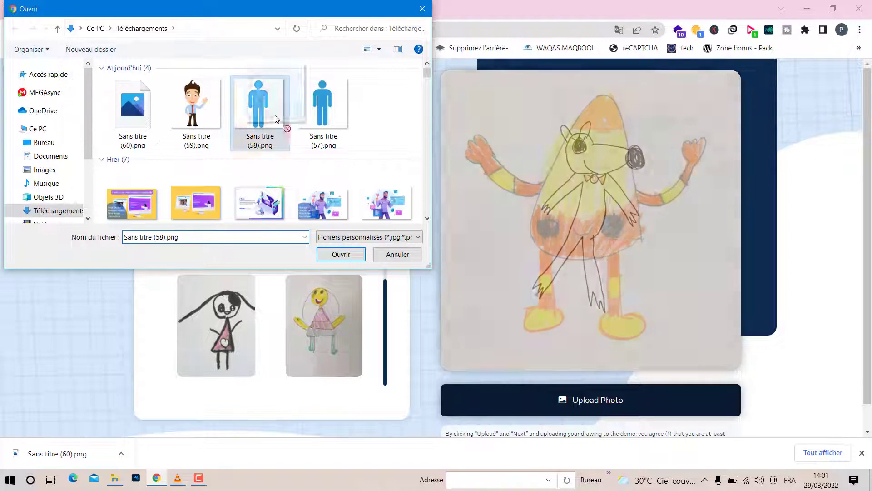
pyautogui.click(341, 254)
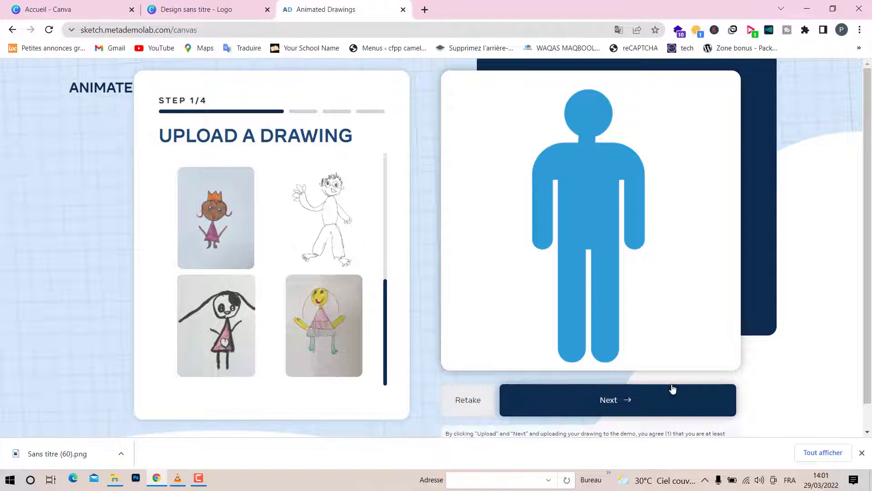
# - Agree to the research use of the drawing and tighten the character box around the blue man
pyautogui.click(674, 386)
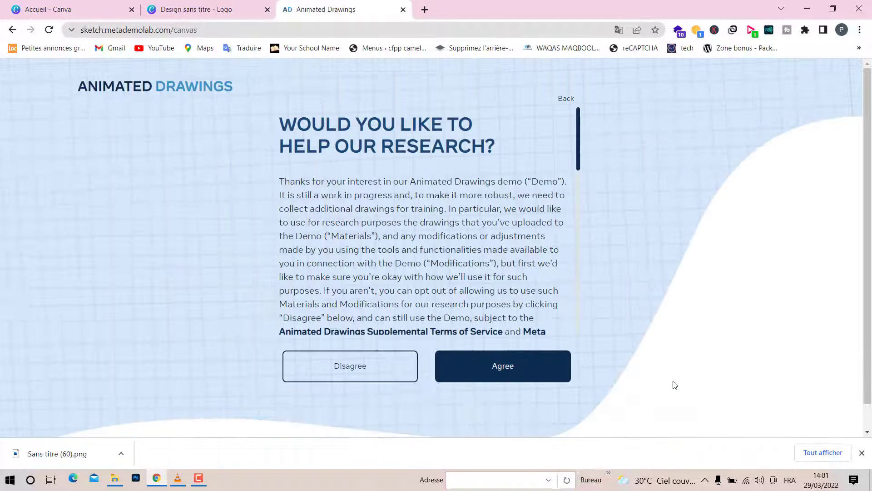
pyautogui.click(474, 367)
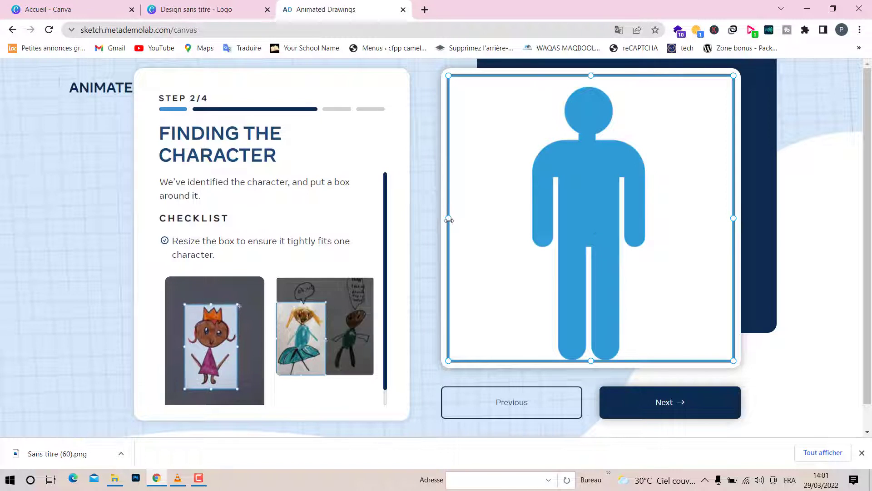
pyautogui.moveTo(455, 220); pyautogui.dragTo(523, 233)
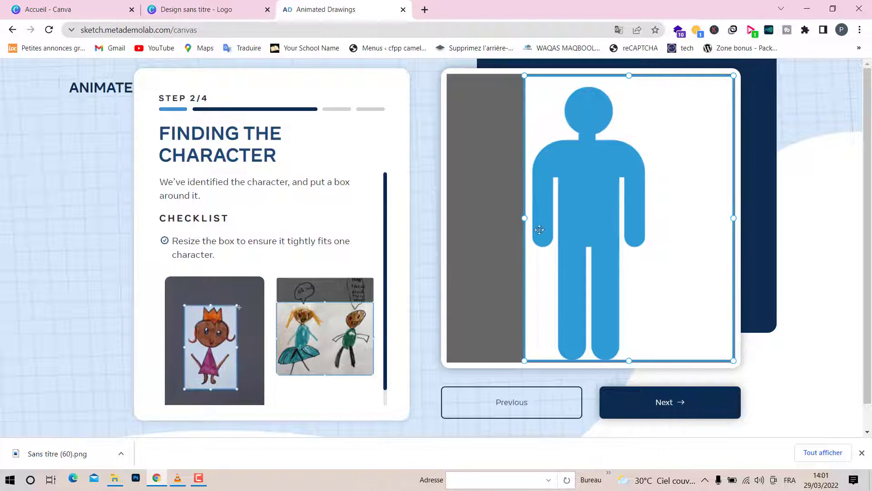
pyautogui.moveTo(735, 228); pyautogui.dragTo(656, 241)
pyautogui.moveTo(587, 78); pyautogui.dragTo(590, 83)
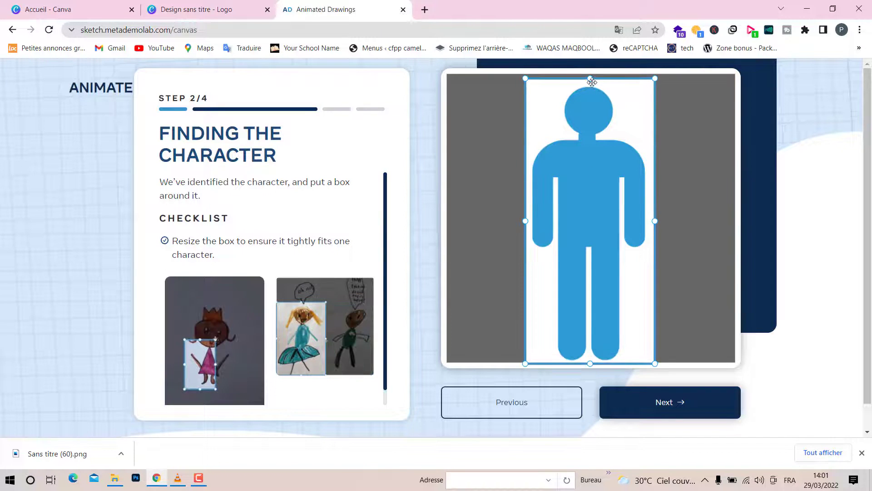
pyautogui.click(663, 405)
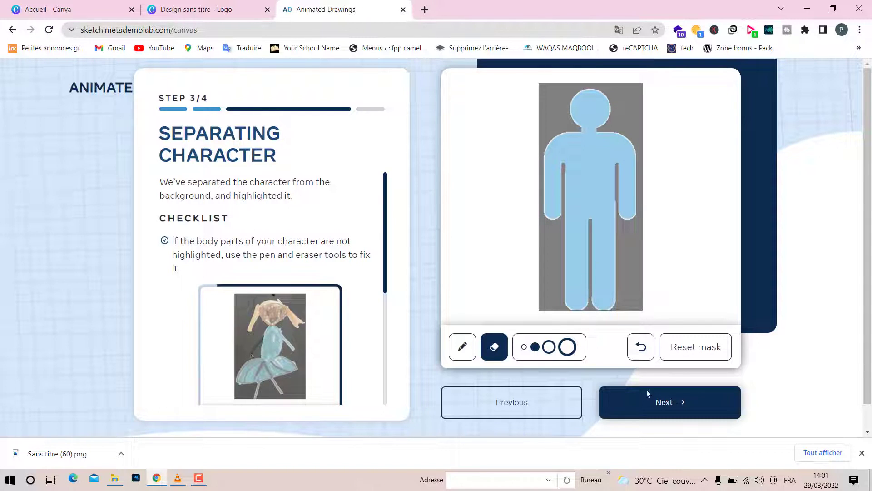
# - Accept the separated character mask without edits, and lower the Head center joint slightly before generating the animation
pyautogui.click(673, 400)
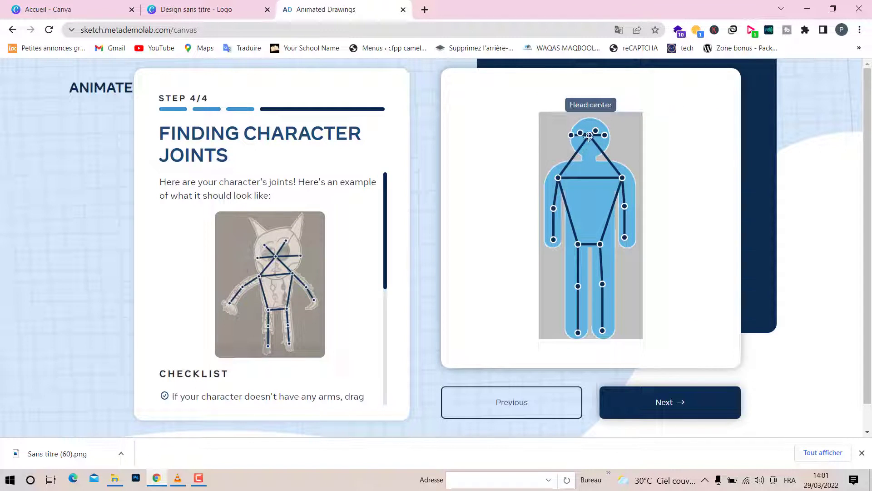
pyautogui.moveTo(589, 136); pyautogui.dragTo(589, 143)
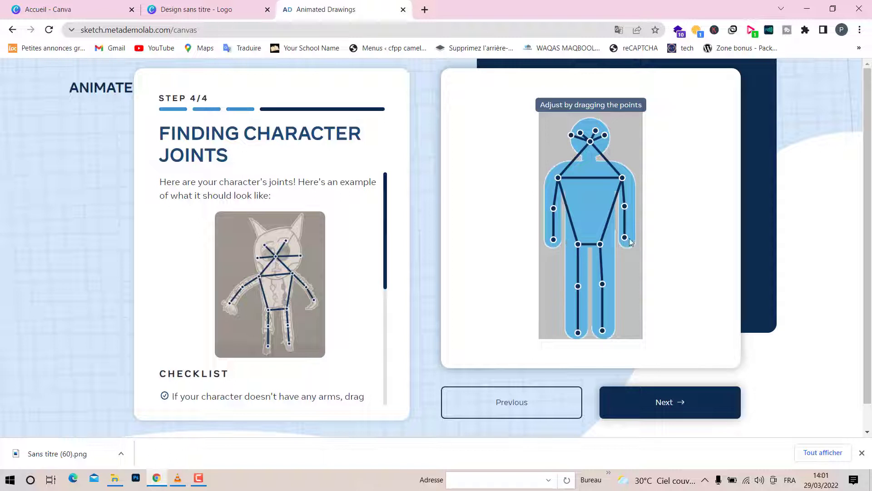
pyautogui.click(680, 418)
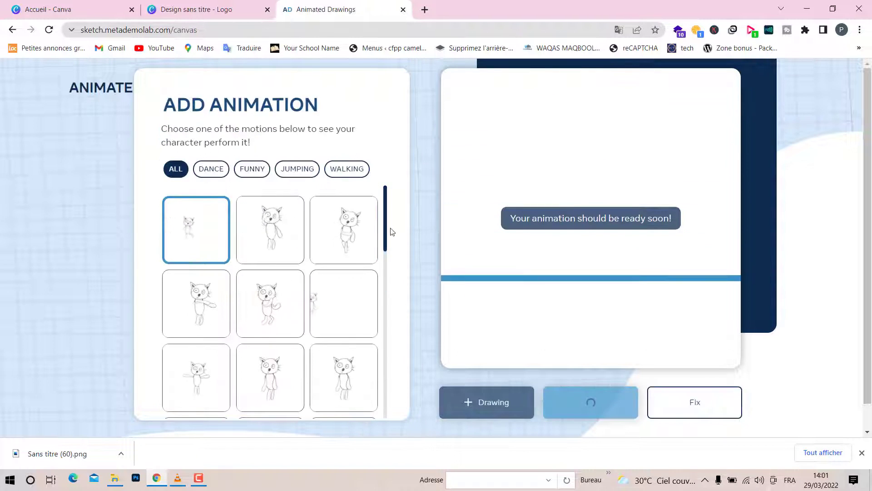
# - Preview the fifth, second and third motions of the full list on the blue man, and dismiss the browser's download bar
pyautogui.click(265, 322)
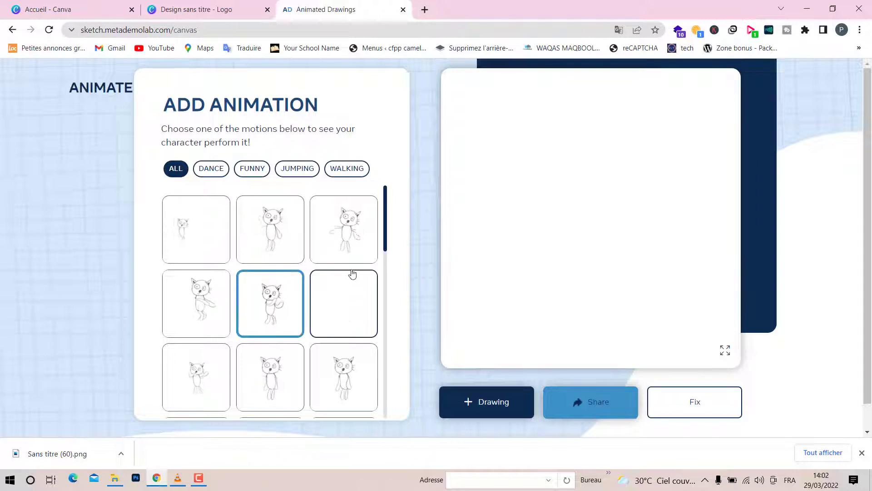
pyautogui.scroll(-1, 614, 332)
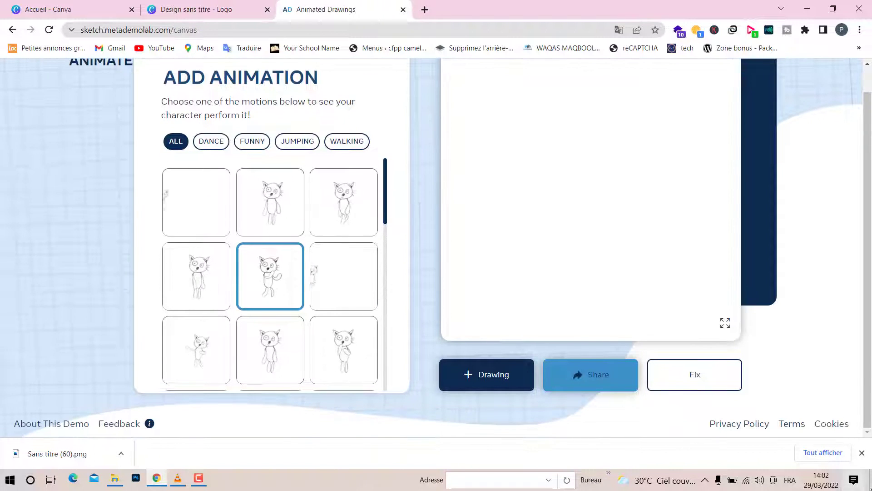
pyautogui.click(861, 454)
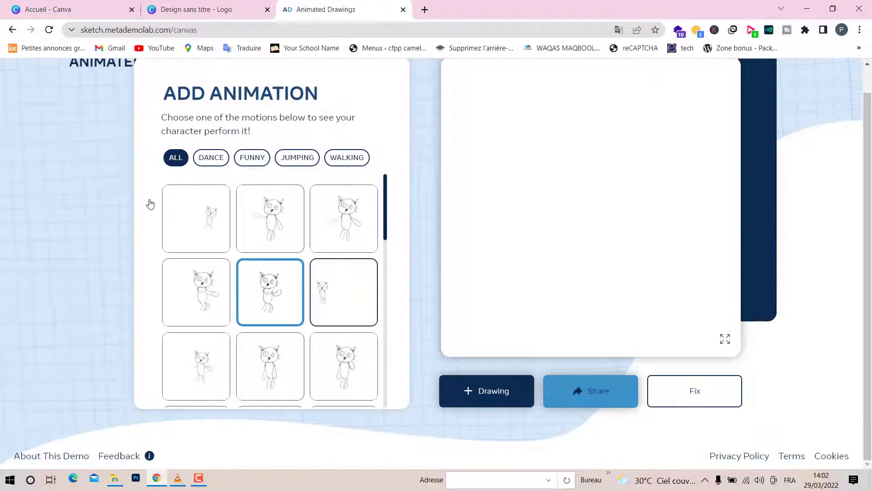
pyautogui.click(286, 210)
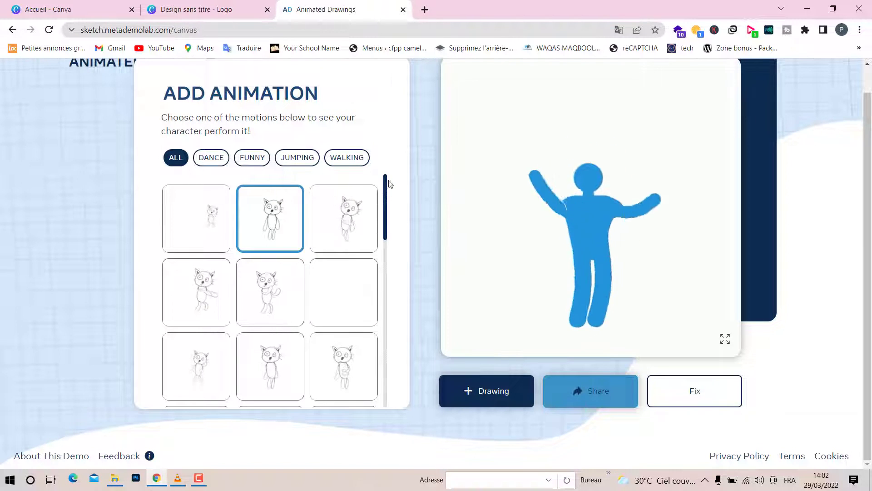
pyautogui.click(346, 237)
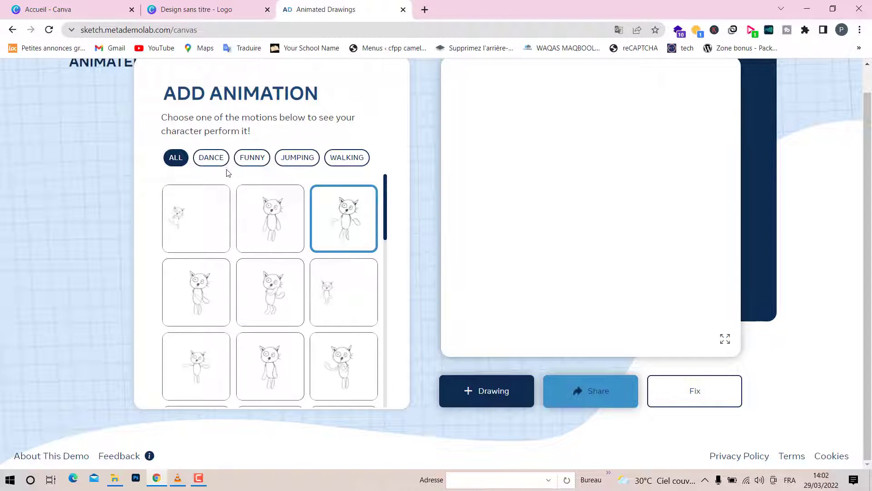
# - Try the first motion of the last row on the blue man and apply the first motion of the row above it
pyautogui.scroll(-5, 278, 230)
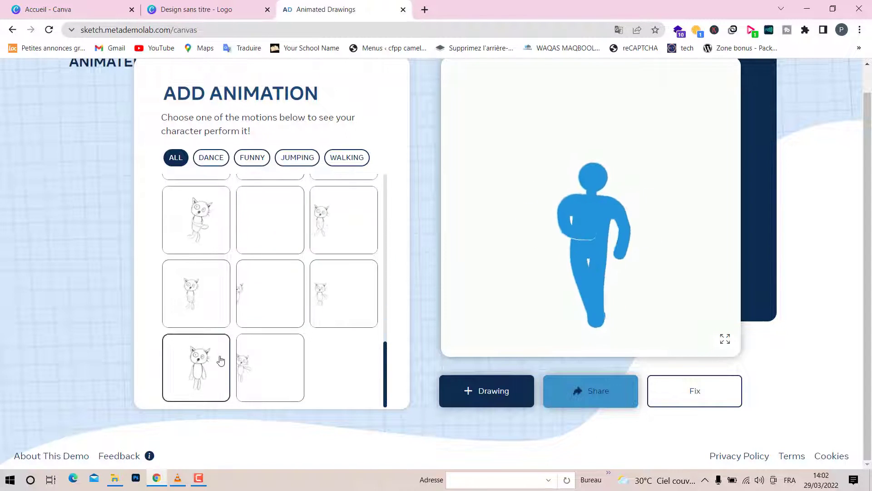
pyautogui.click(200, 359)
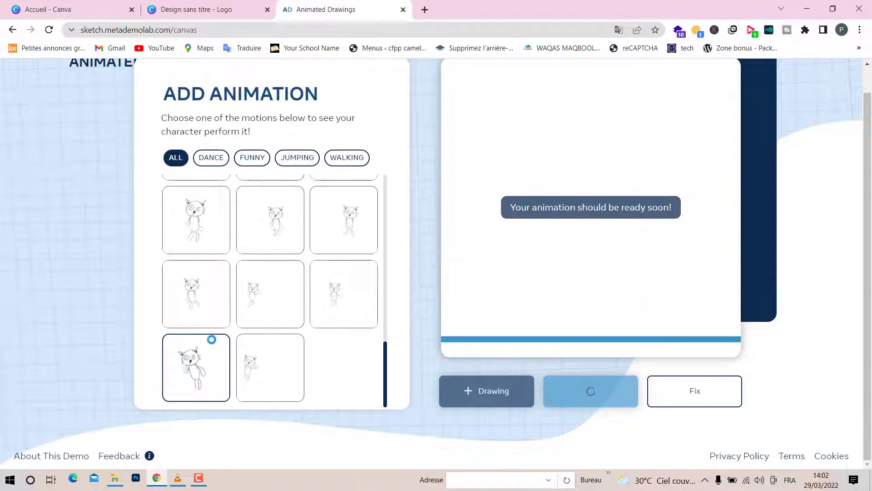
pyautogui.click(196, 293)
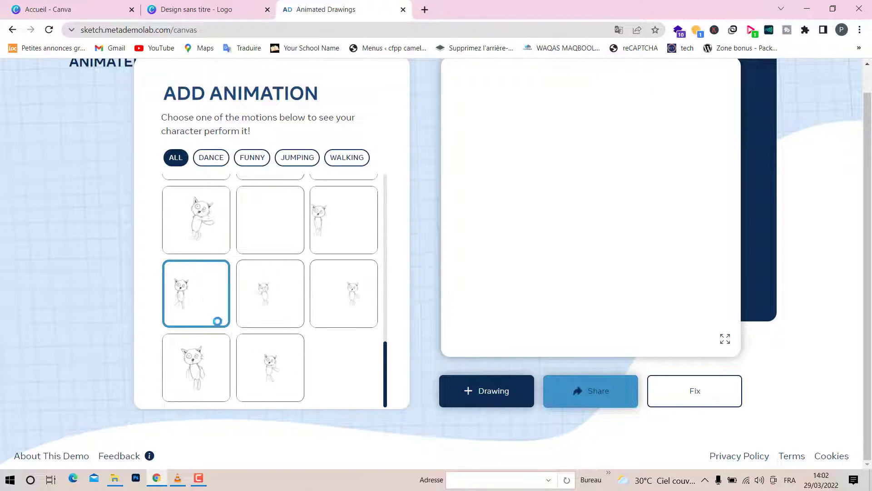
pyautogui.scroll(1, 223, 313)
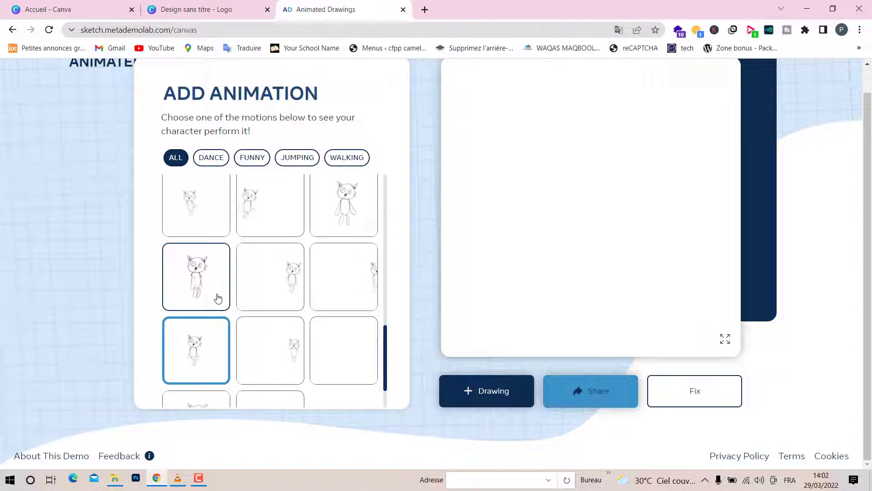
pyautogui.scroll(1, 218, 298)
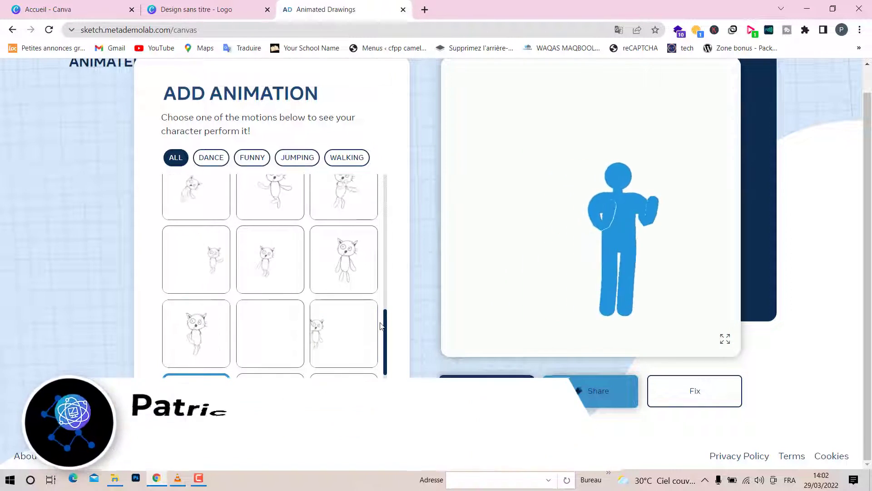
# - View the blue man's current animation in full screen, save it as an MP4 video, and exit full screen
pyautogui.scroll(-1, 380, 327)
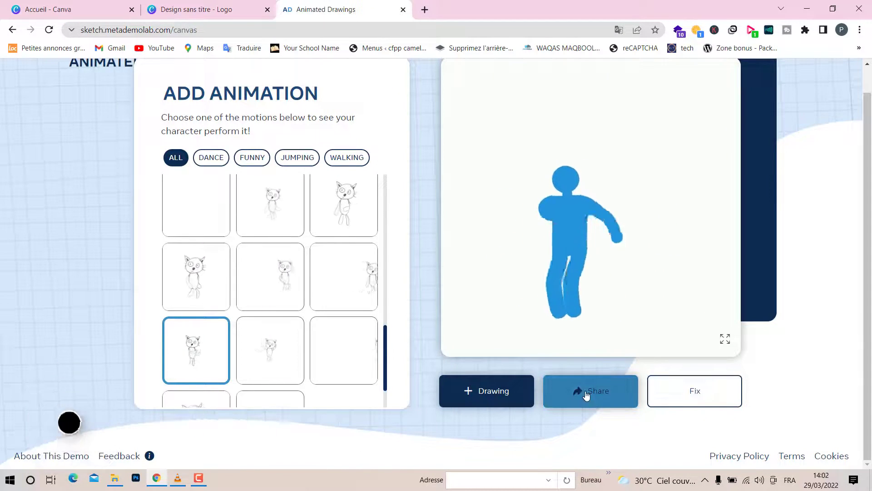
pyautogui.click(725, 340)
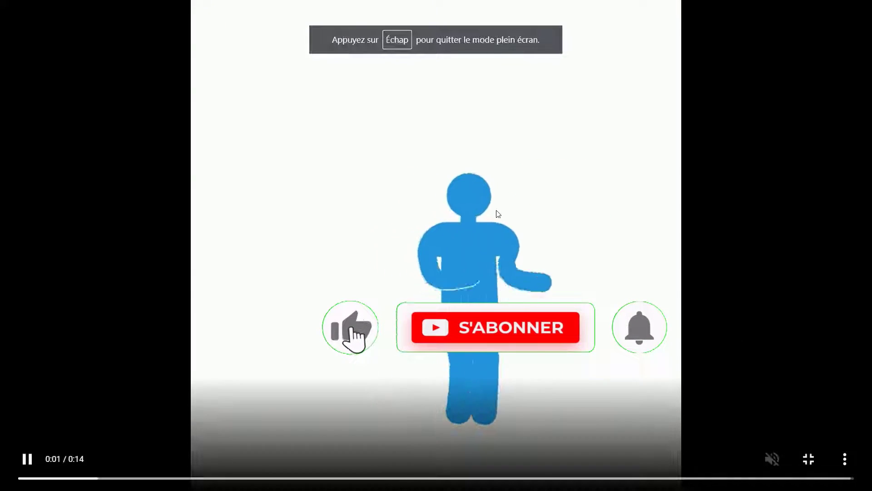
pyautogui.rightClick(489, 198)
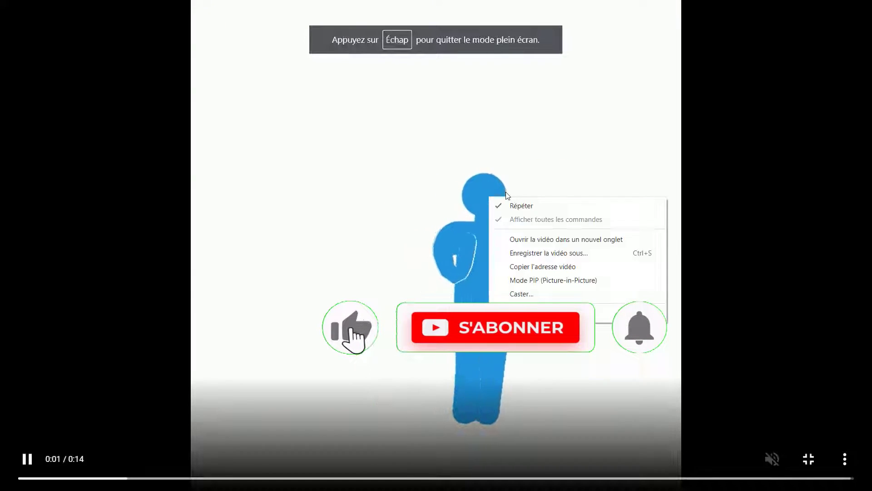
pyautogui.click(535, 253)
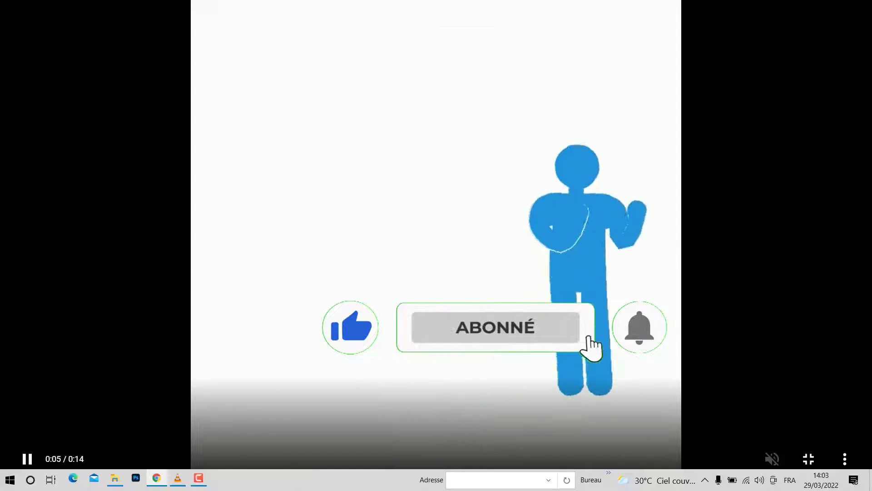
pyautogui.click(339, 253)
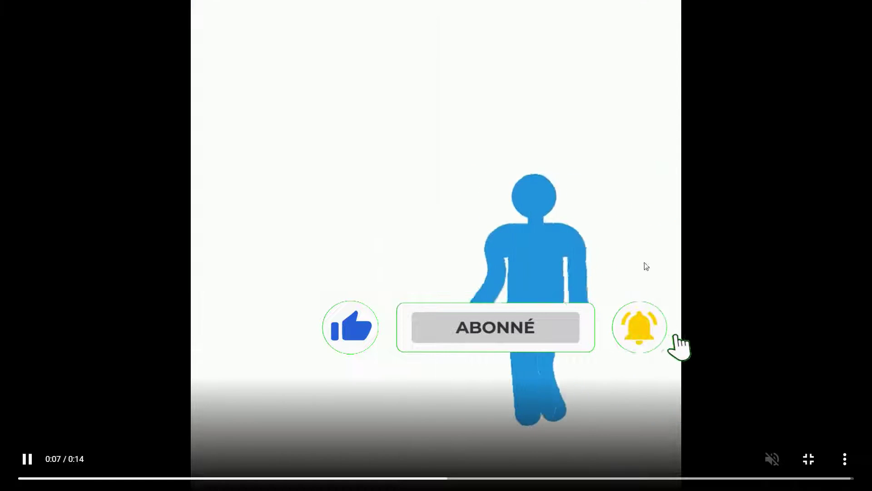
pyautogui.click(706, 231)
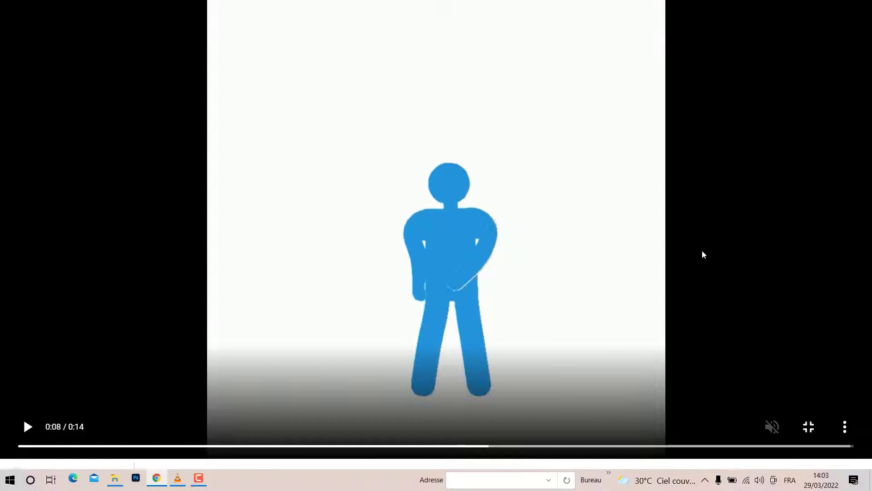
pyautogui.press('Escape')
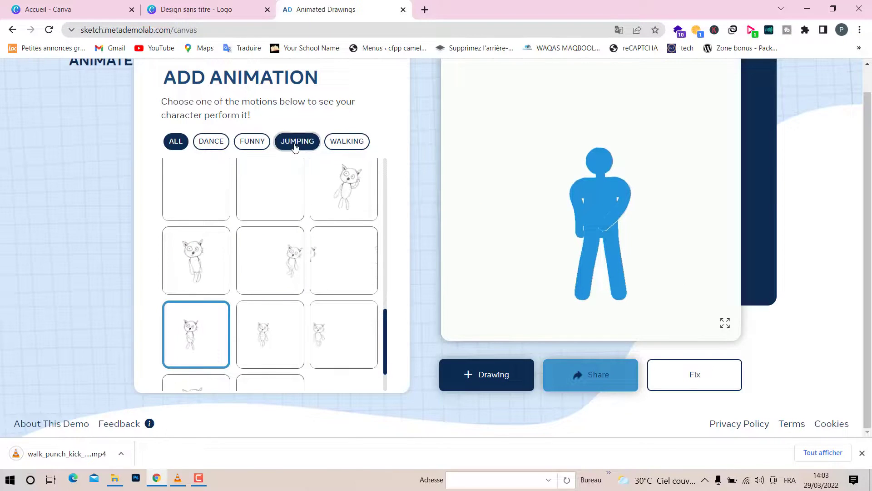
# - Try the eighth Walking motion and the fourth Funny motion on the blue man, and apply the seventh Funny motion
pyautogui.click(357, 149)
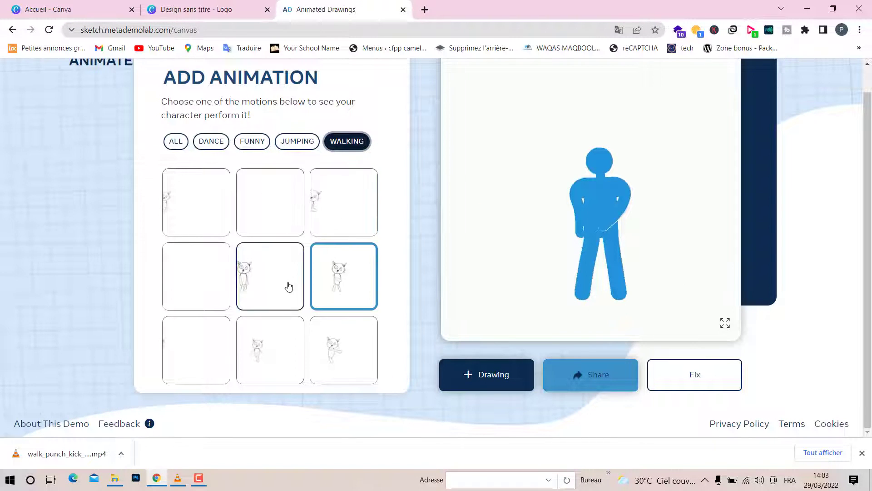
pyautogui.click(279, 358)
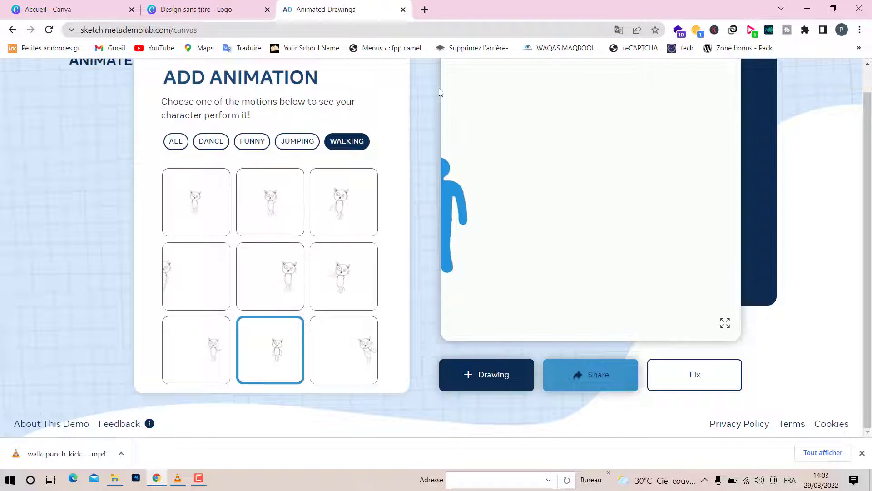
pyautogui.click(250, 142)
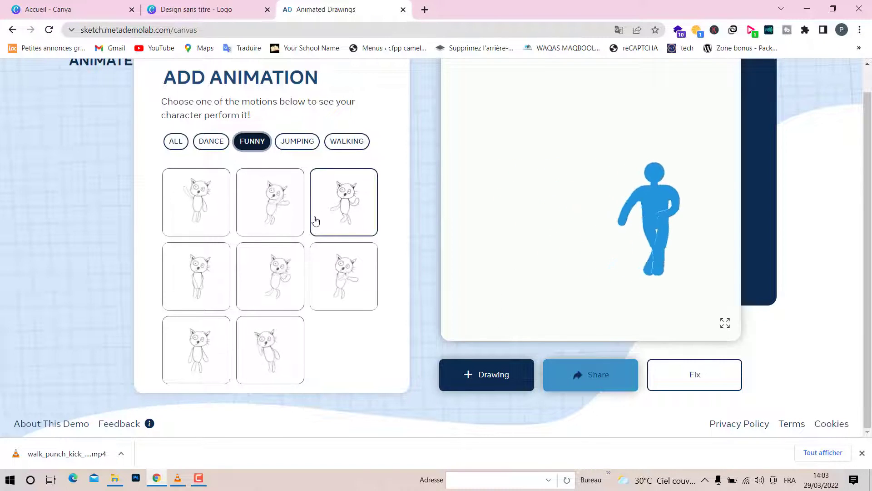
pyautogui.click(214, 291)
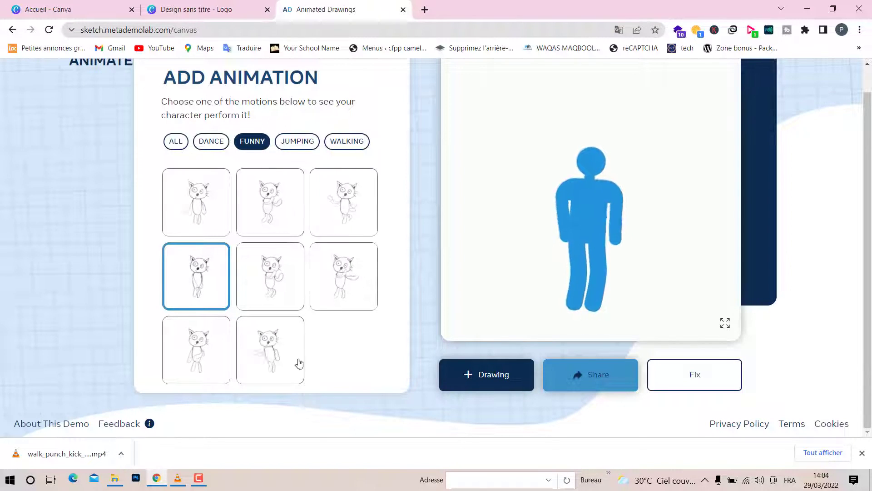
pyautogui.click(192, 357)
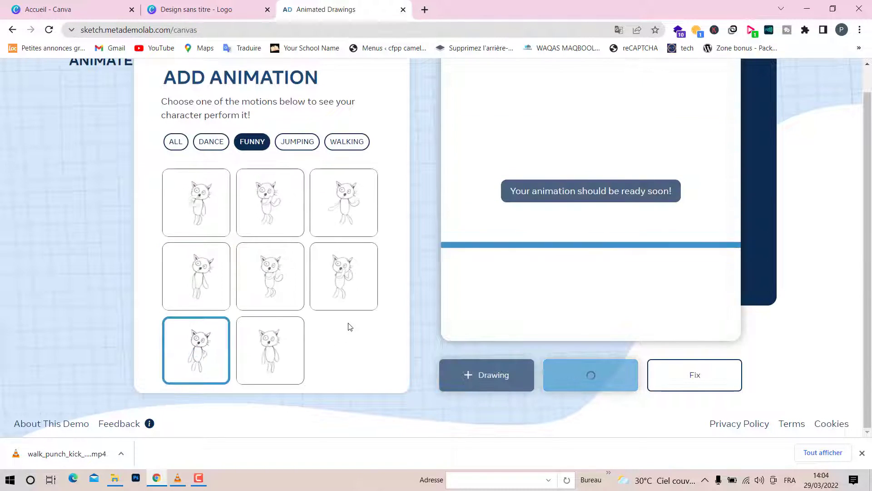
pyautogui.scroll(1, 429, 254)
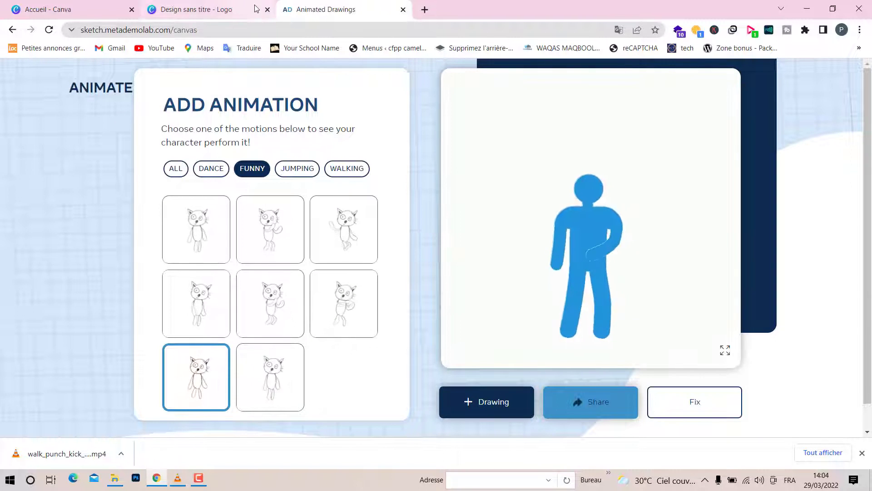
# - Compare the blue man design in Canva with its animated version in Animated Drawings, closing Canva's download panel
pyautogui.click(240, 5)
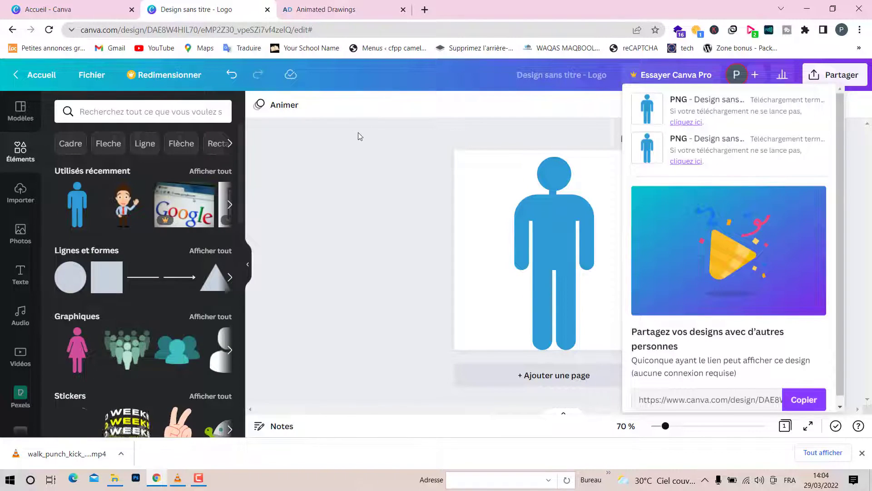
pyautogui.click(386, 216)
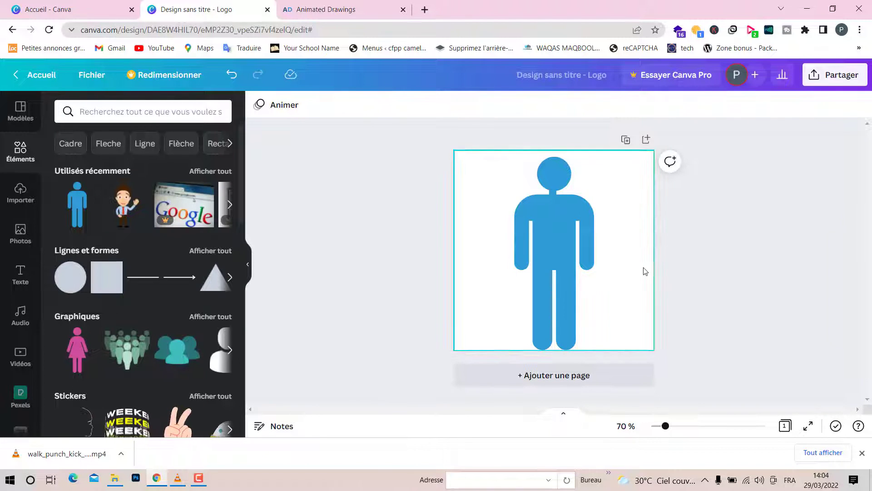
pyautogui.click(340, 7)
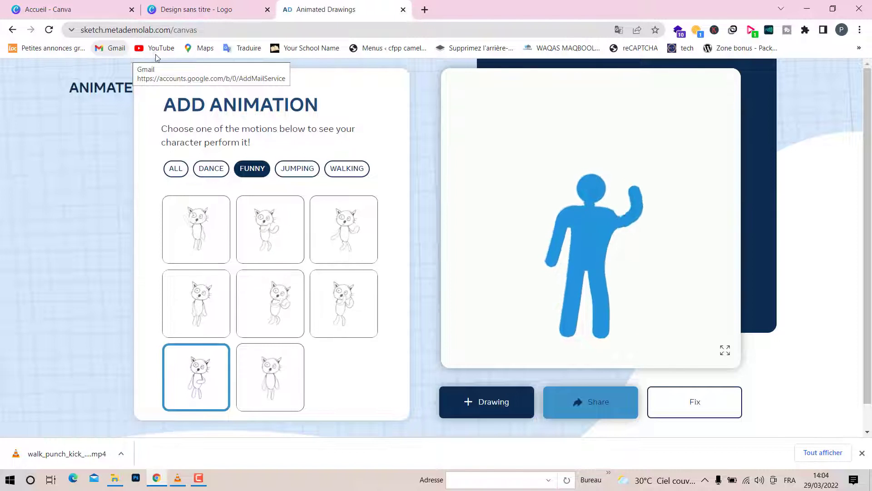
pyautogui.scroll(-1, 518, 236)
pyautogui.scroll(1, 519, 236)
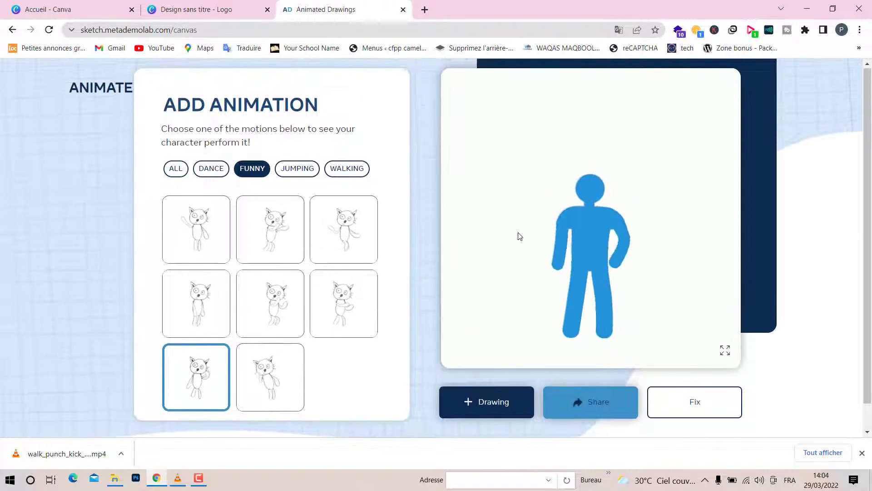
pyautogui.click(209, 9)
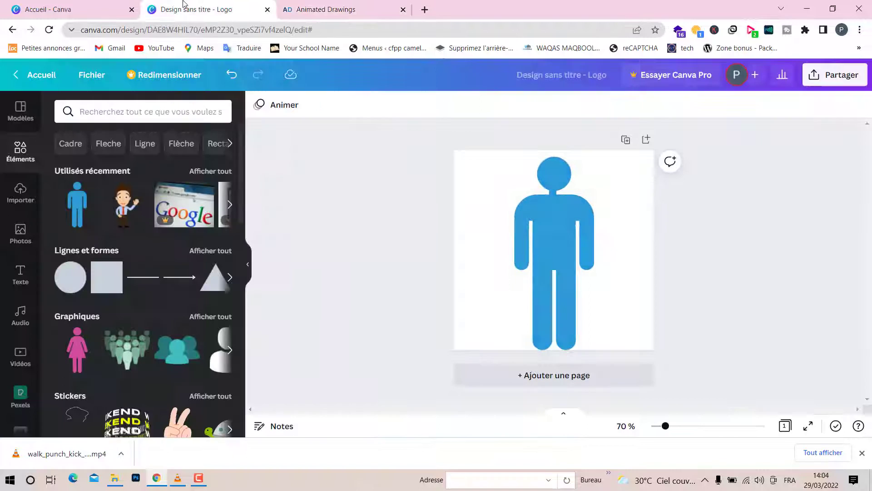
pyautogui.click(337, 9)
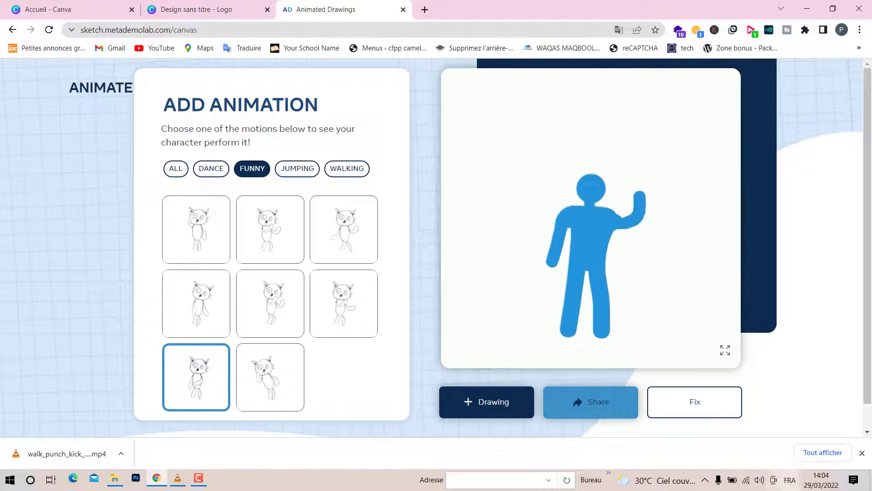
pyautogui.scroll(-2, 114, 190)
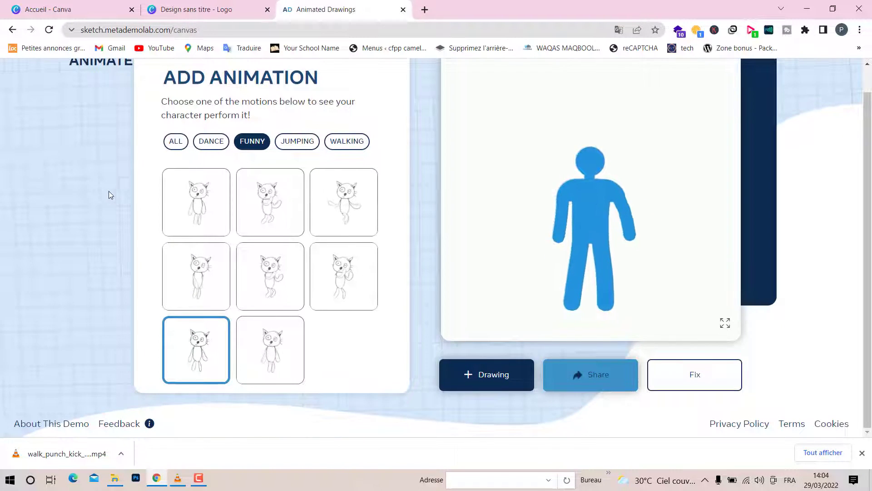
pyautogui.scroll(2, 109, 190)
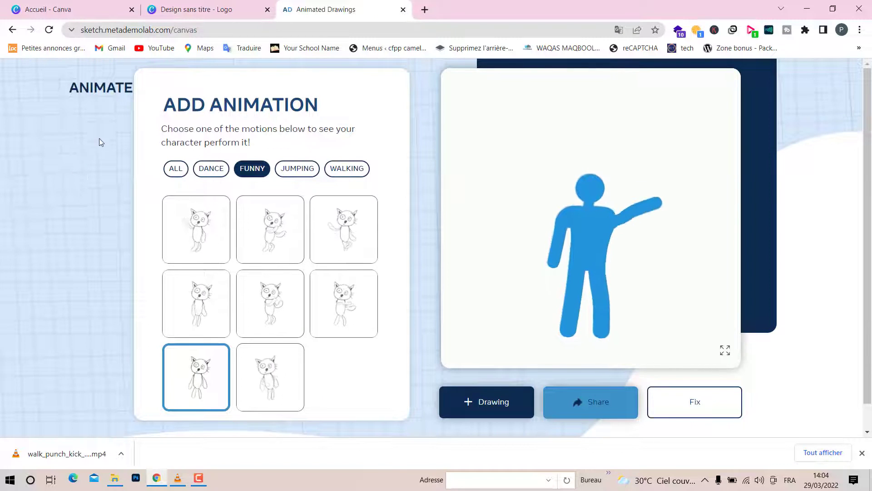
pyautogui.tripleClick(159, 111)
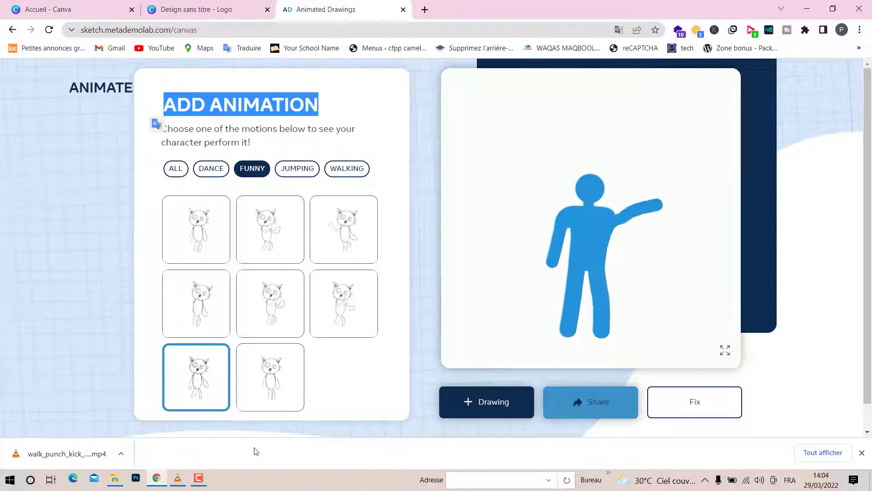
pyautogui.moveTo(250, 143); pyautogui.dragTo(74, 145)
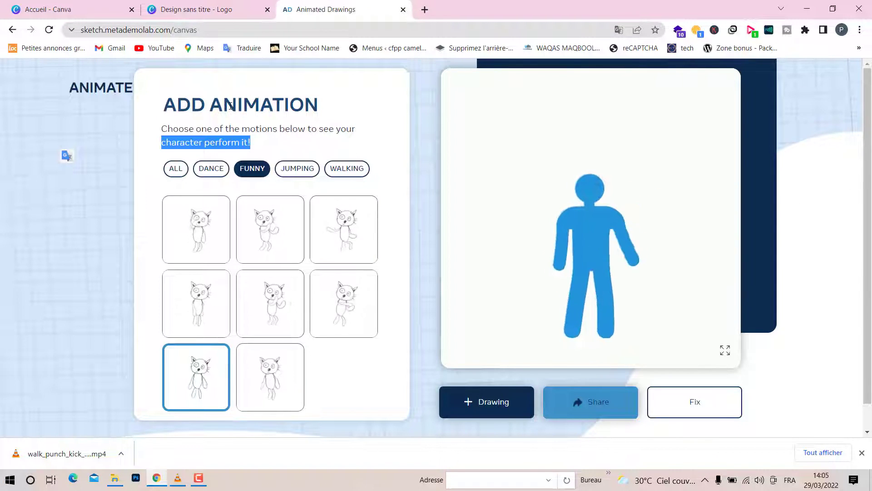
pyautogui.click(262, 143)
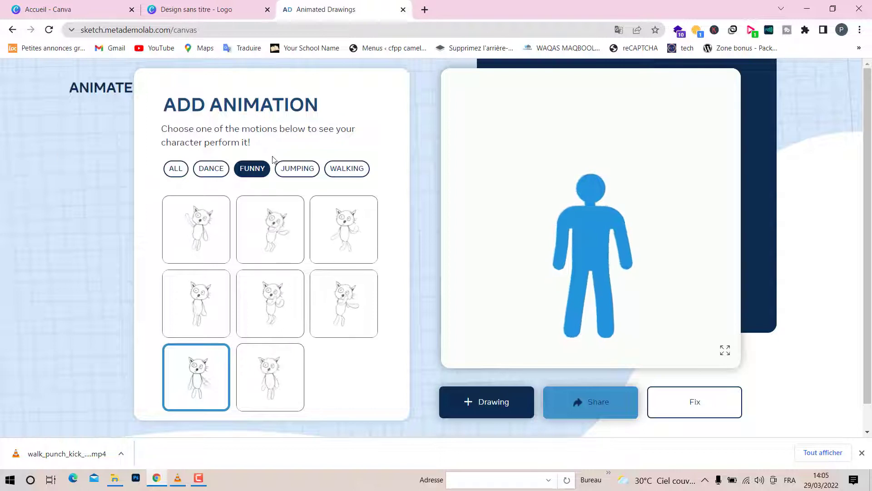
pyautogui.scroll(-1, 346, 414)
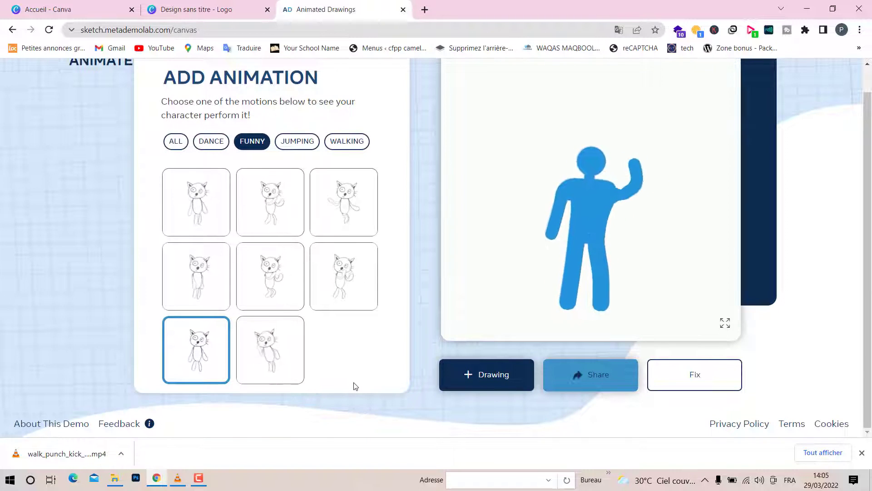